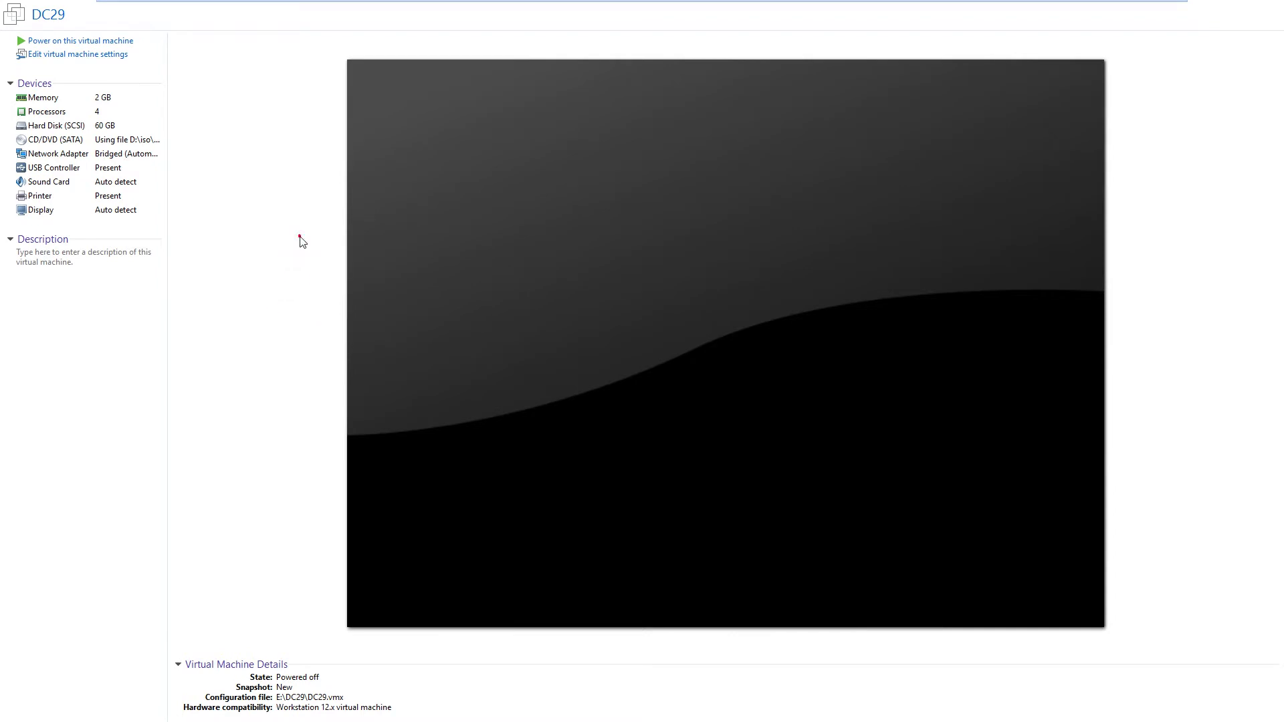
Add a first new 60 GB SCSI virtual hard disk to DC29's settings
double_click(75, 126)
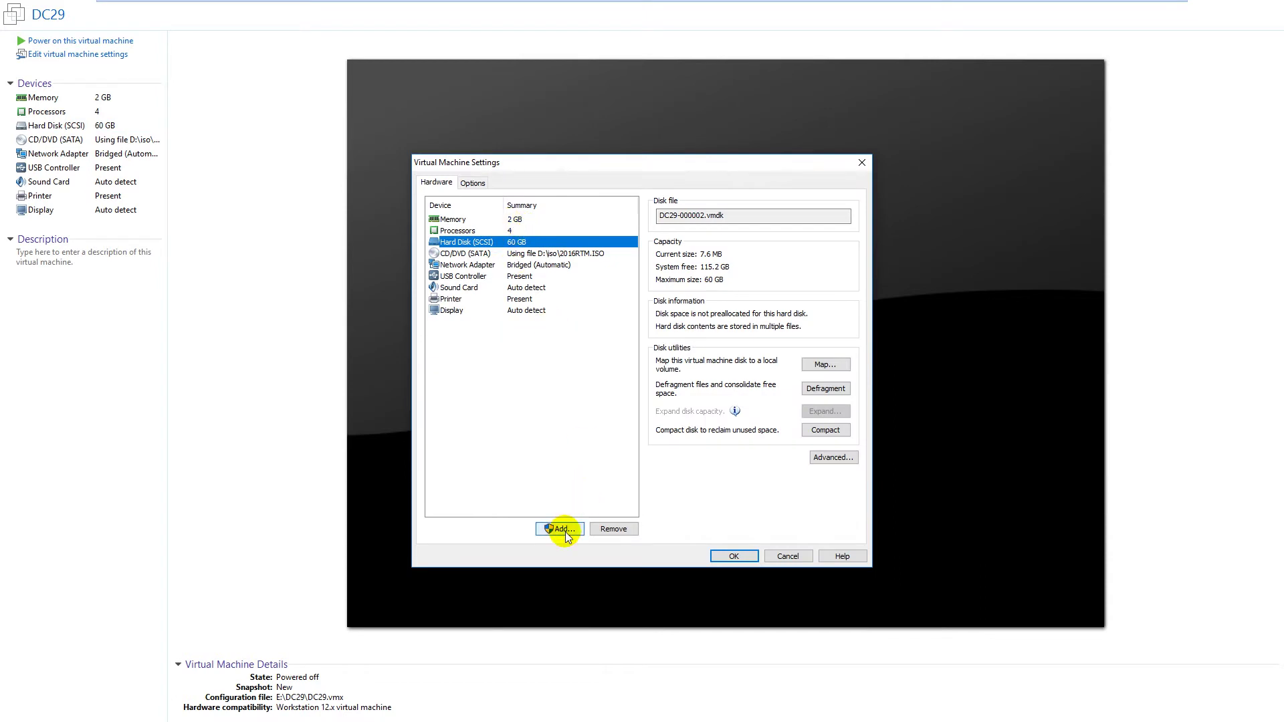
click(564, 529)
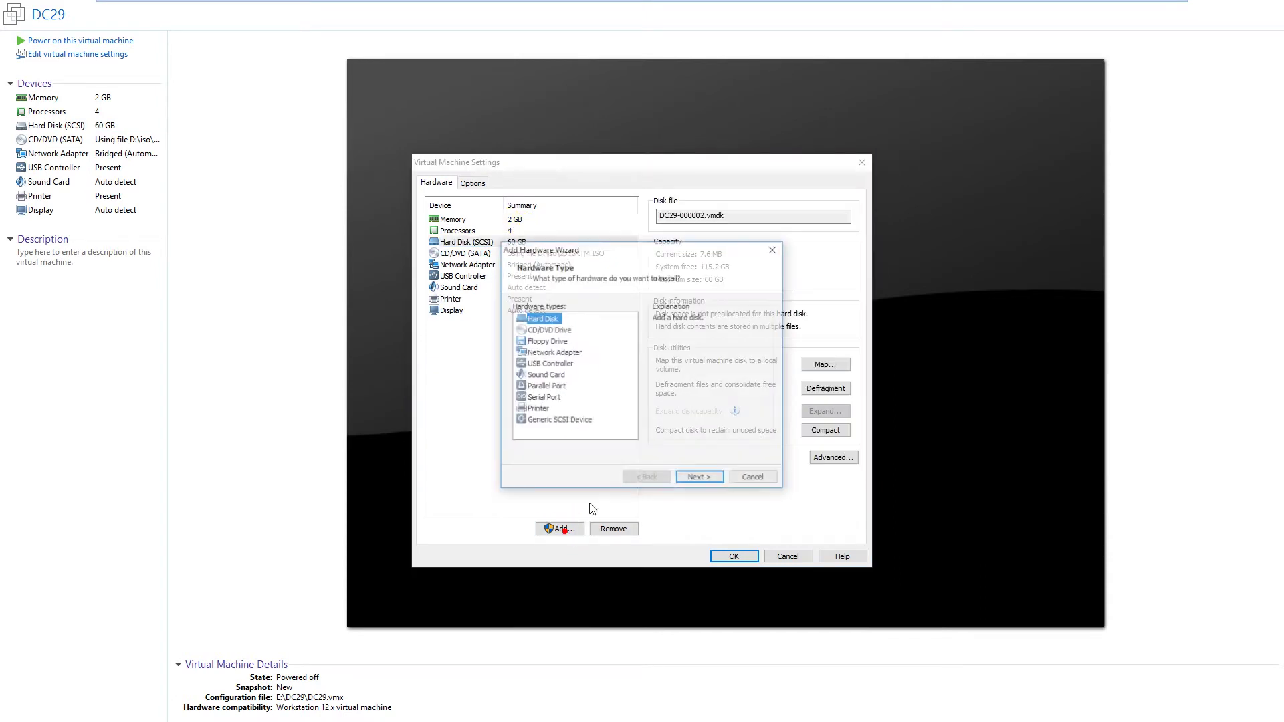
click(709, 480)
click(709, 481)
click(709, 480)
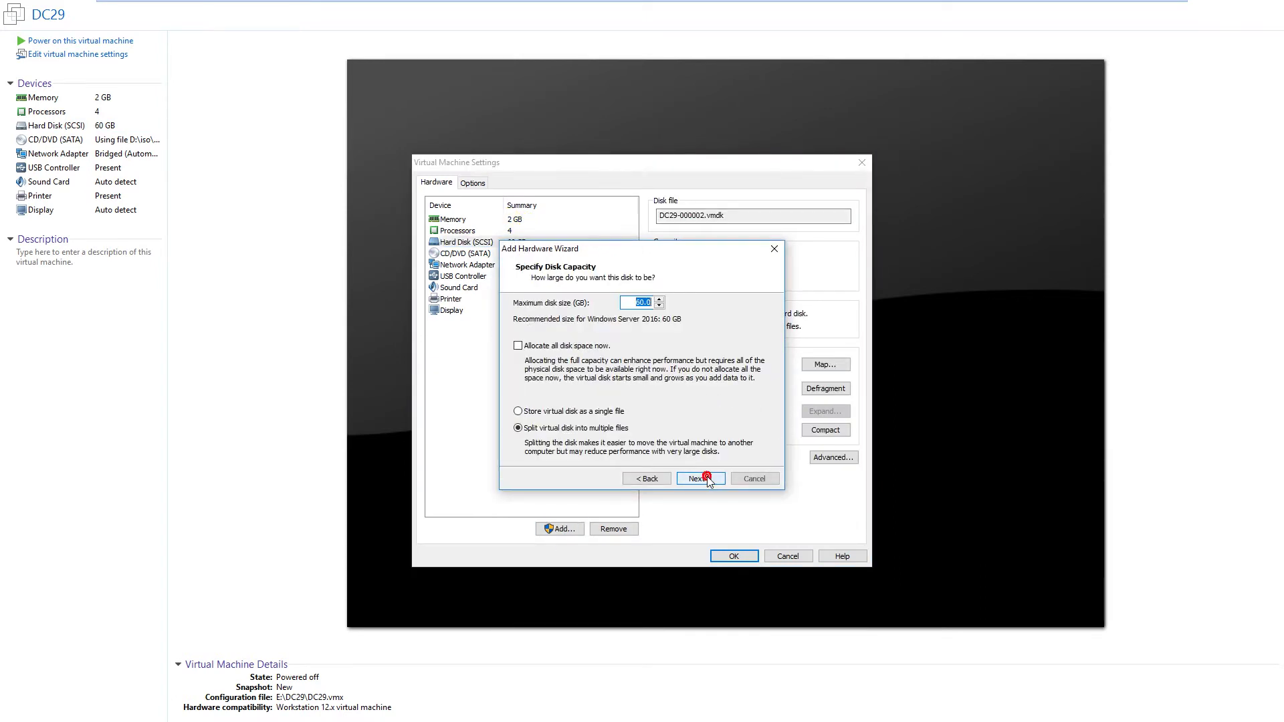
click(708, 478)
click(708, 478)
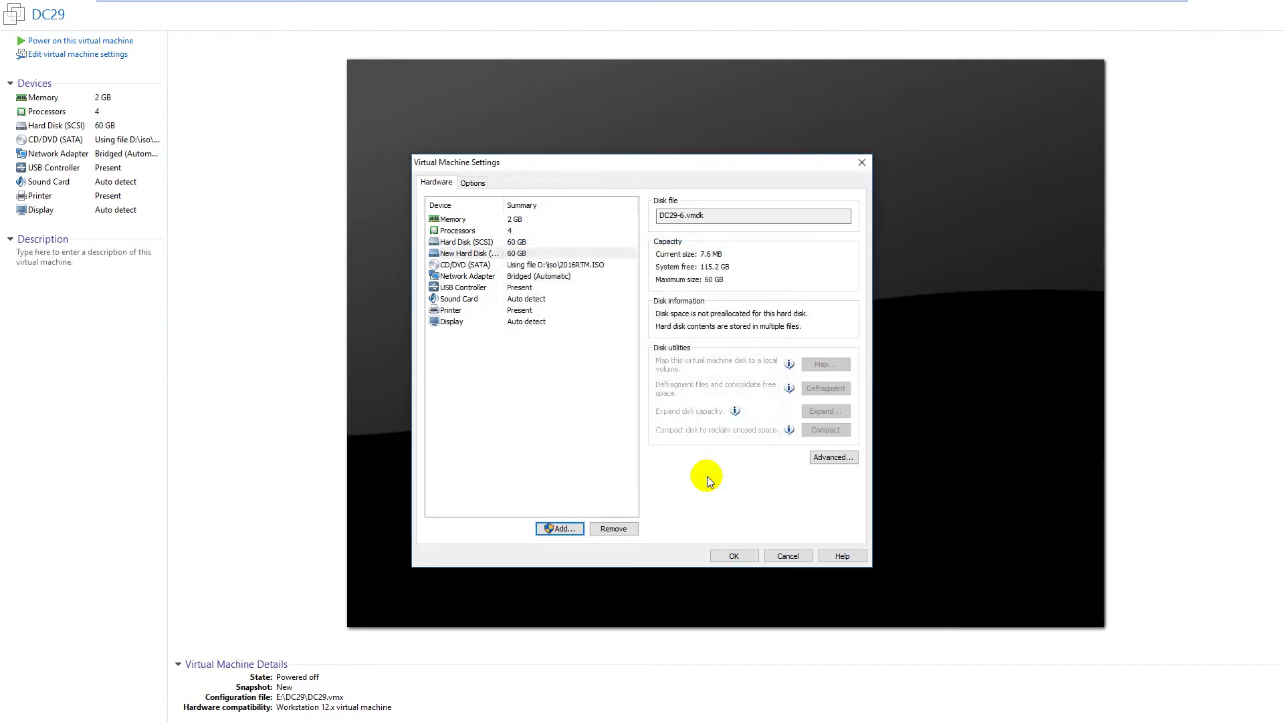
Add a second new 60 GB SCSI virtual hard disk with default options
click(566, 529)
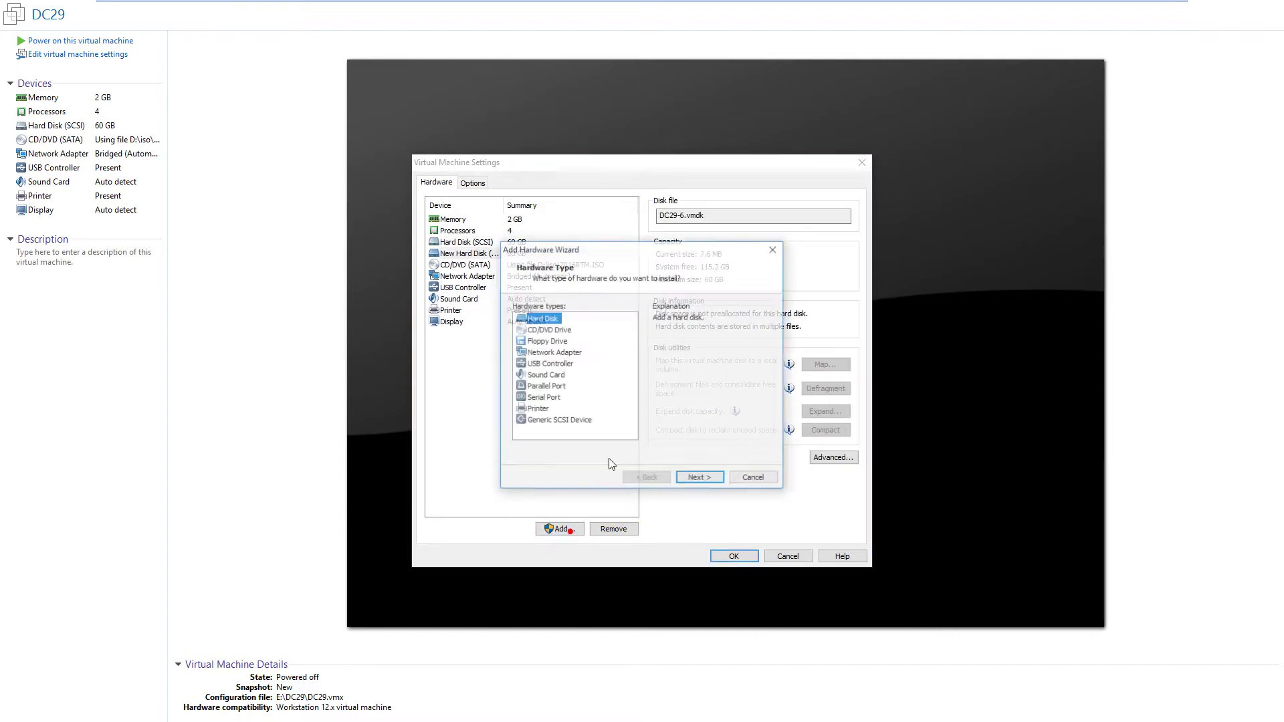
click(699, 477)
click(701, 479)
click(702, 480)
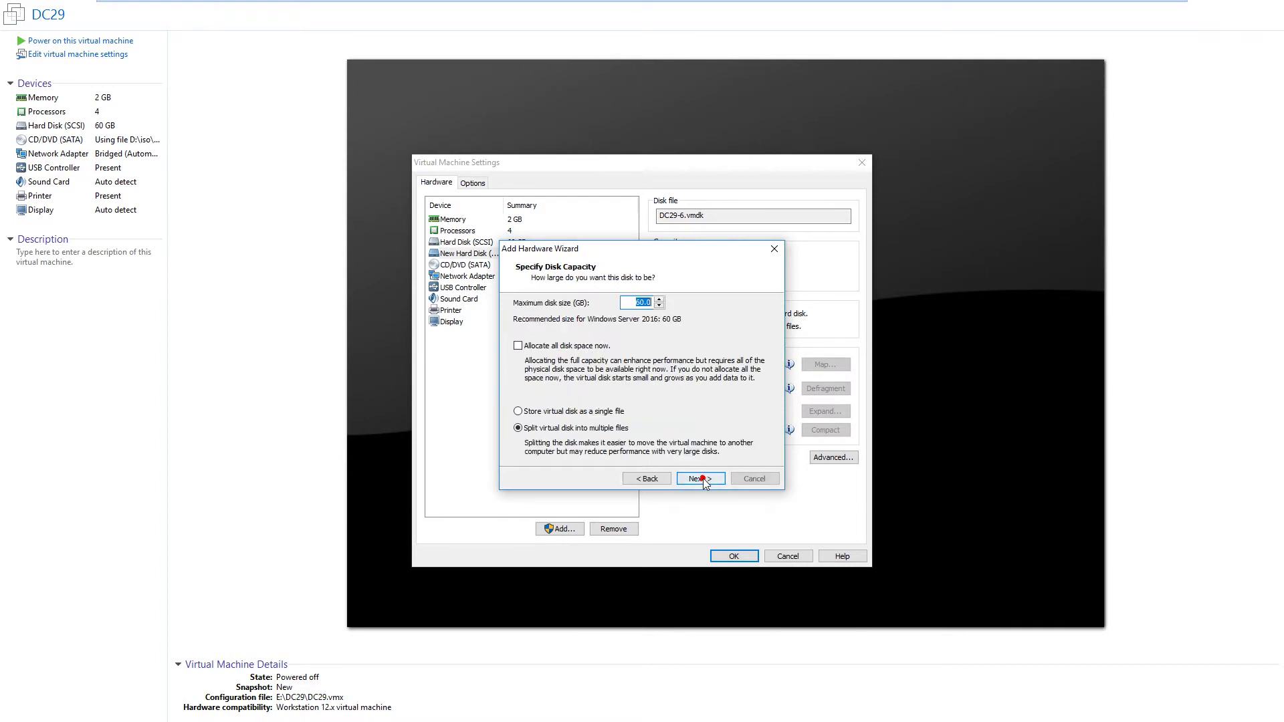
click(702, 479)
click(703, 479)
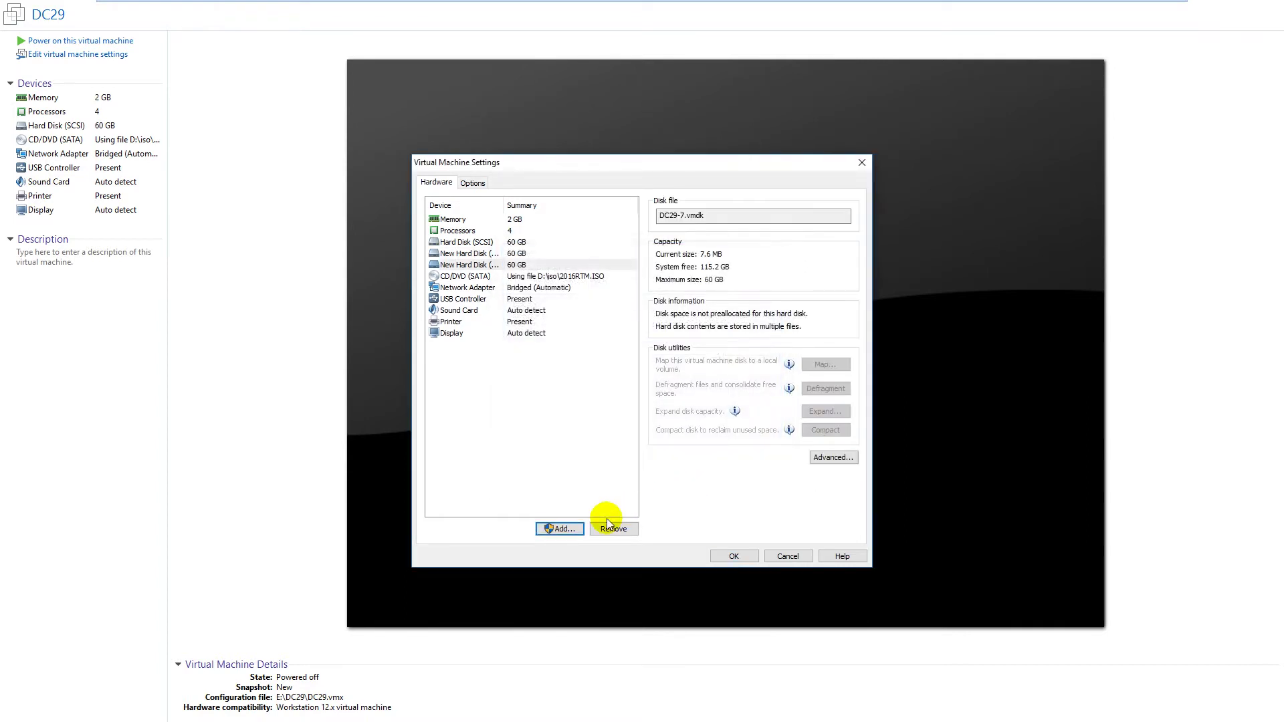
Add a third 60 GB SCSI disk, save the settings and power on DC29
click(565, 529)
click(701, 479)
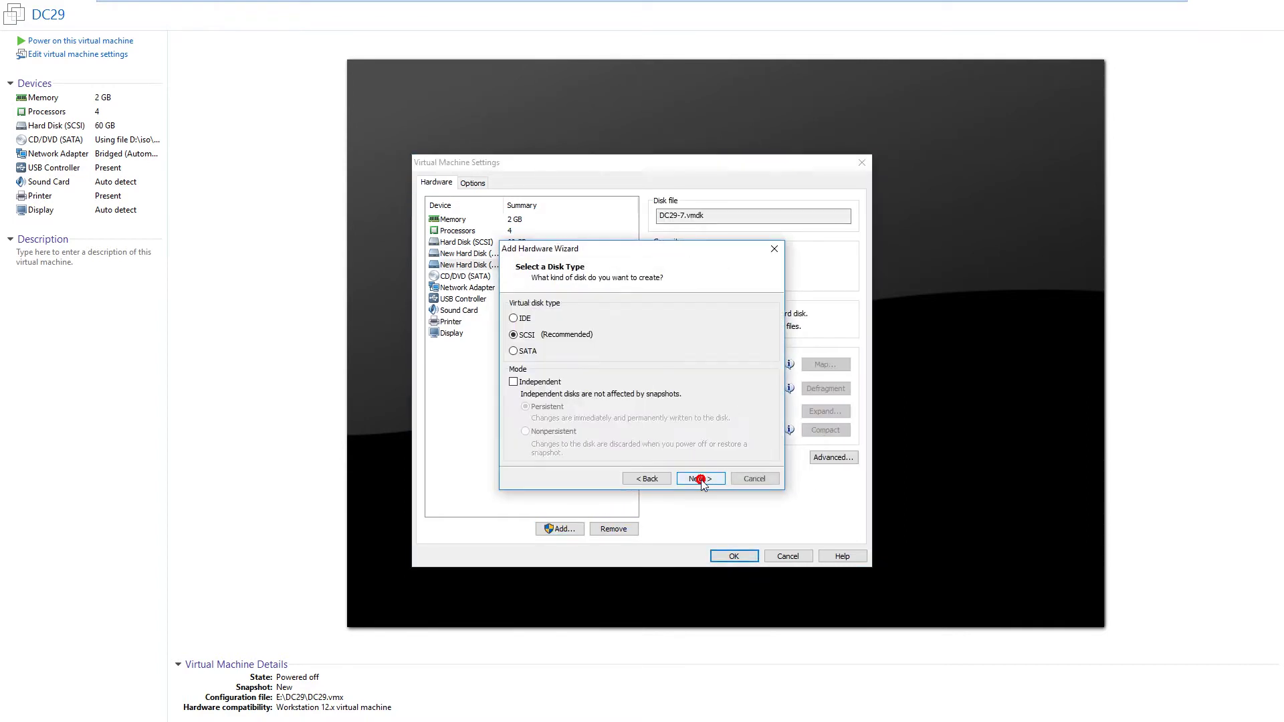
click(701, 480)
click(701, 480)
click(701, 480)
click(701, 480)
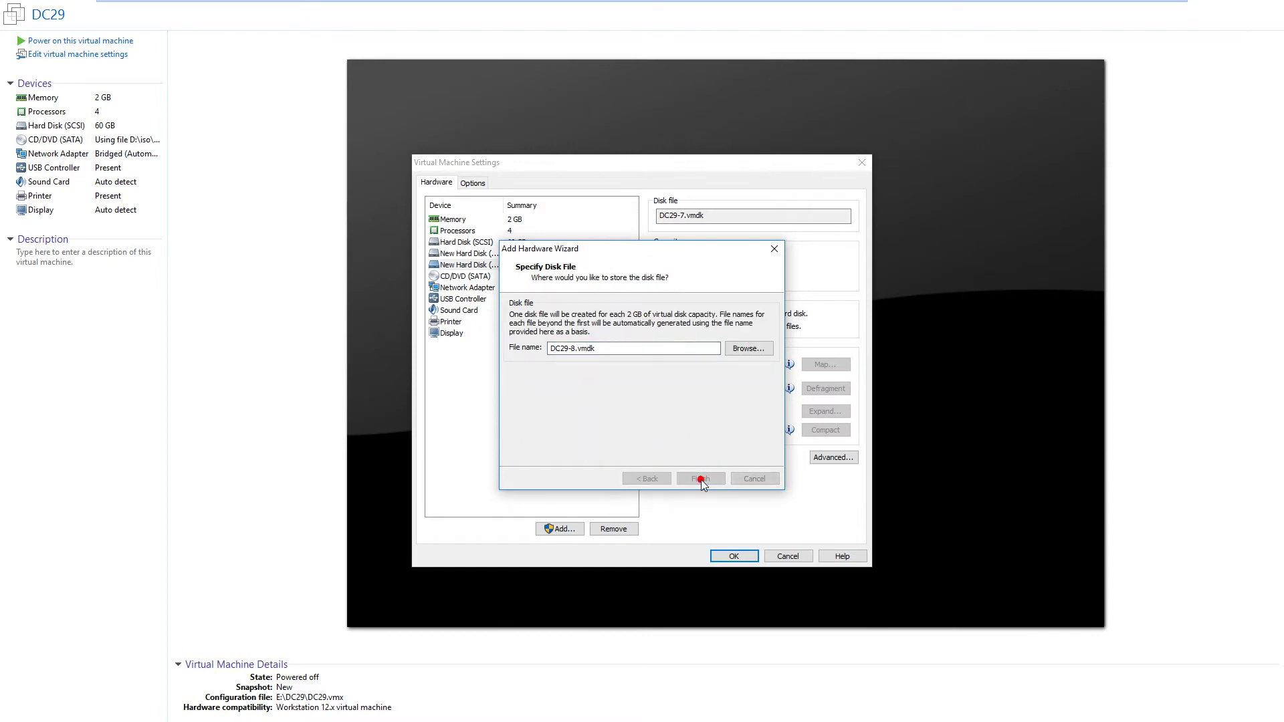
click(731, 555)
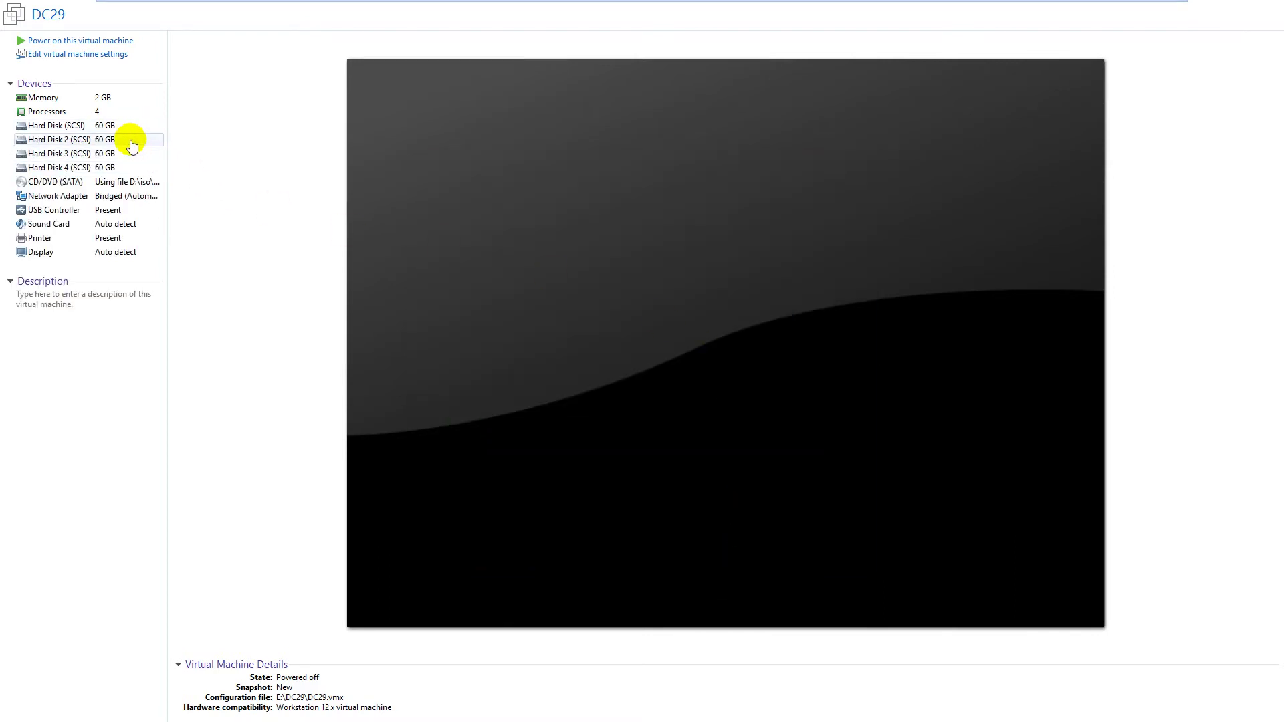
click(128, 43)
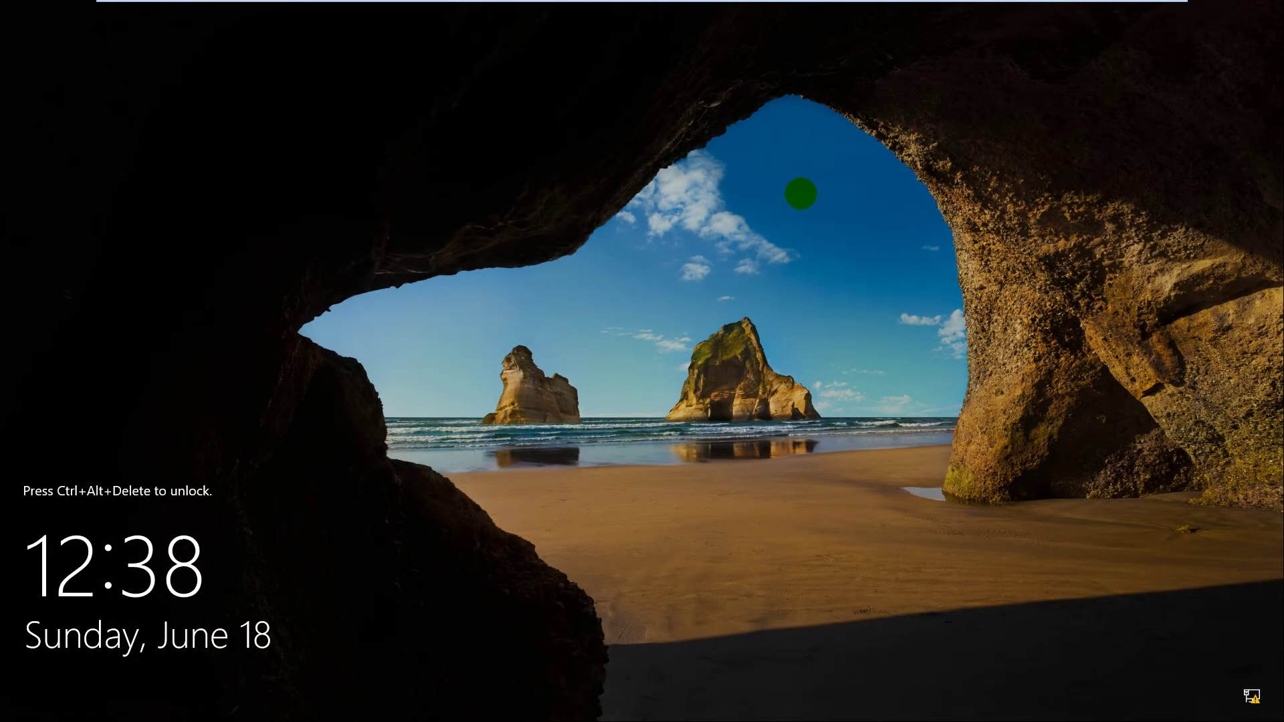
Sign in to the DC29 guest as Administrator with the account password
key(ctrl+alt+Delete)
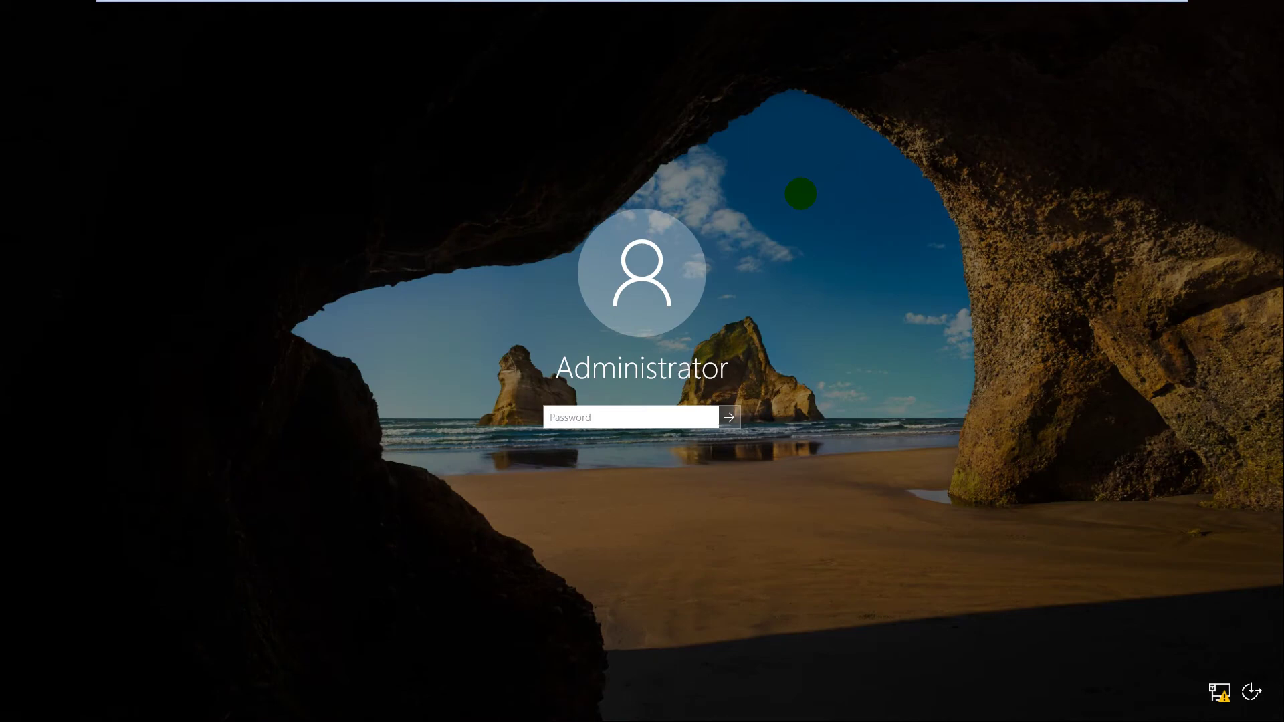
text(Pa)
key(Return)
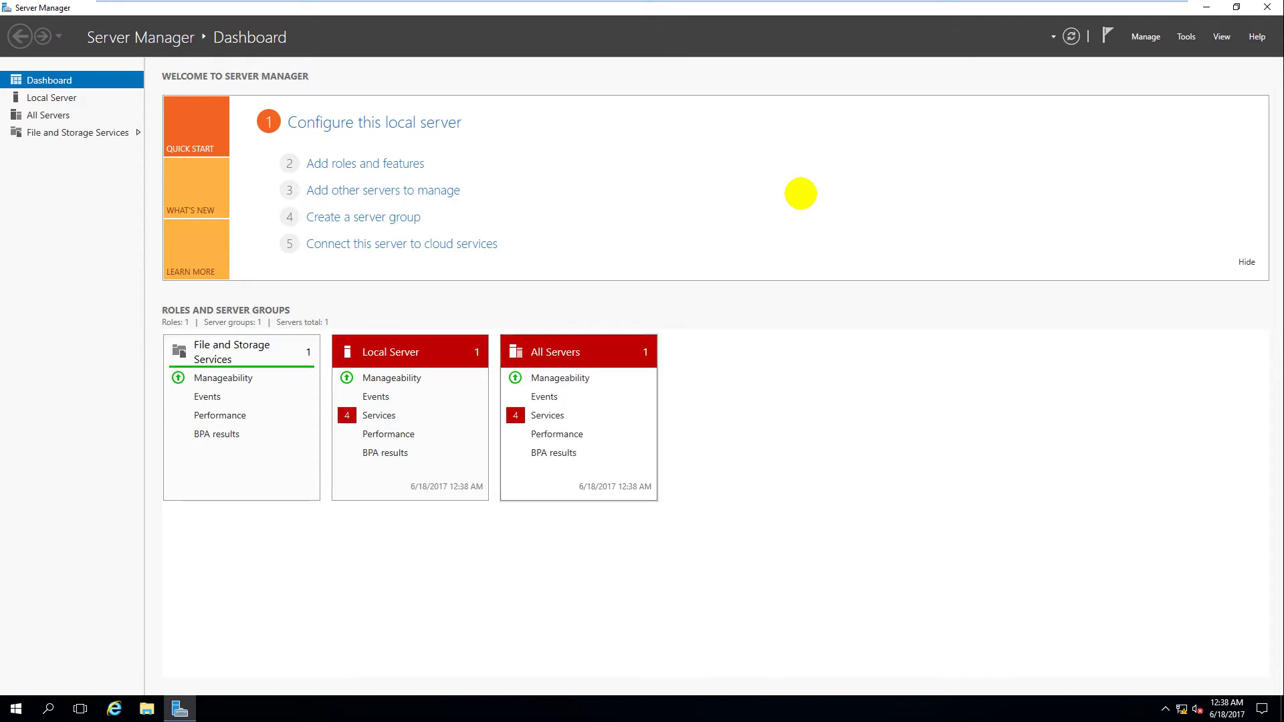
Launch Computer Management from Server Manager Tools, maximize it and show Disk Management
click(1186, 38)
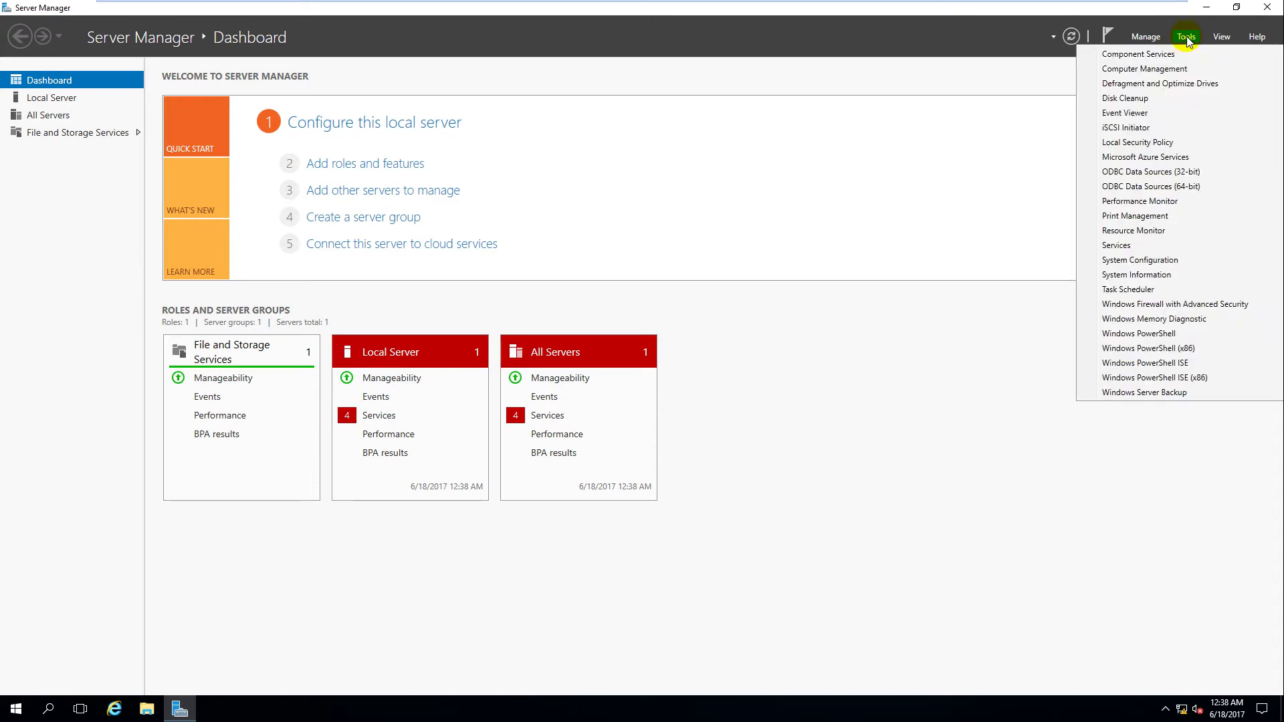
click(1184, 71)
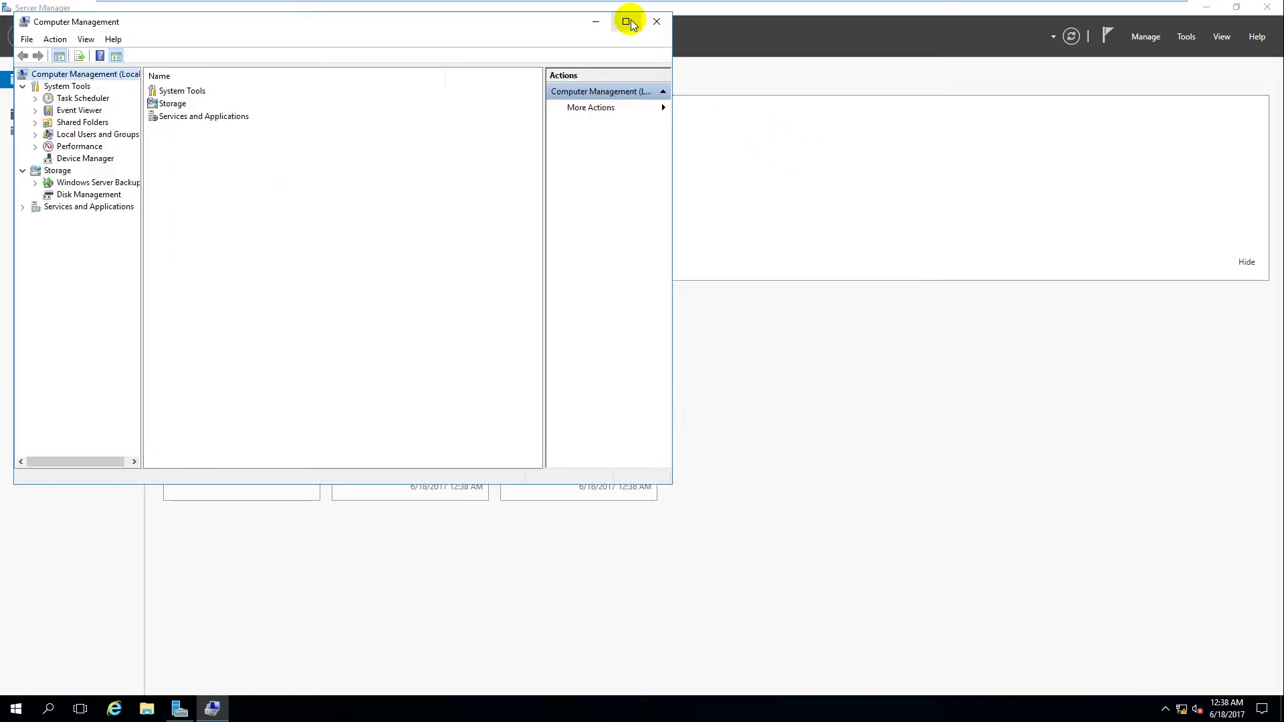
click(627, 22)
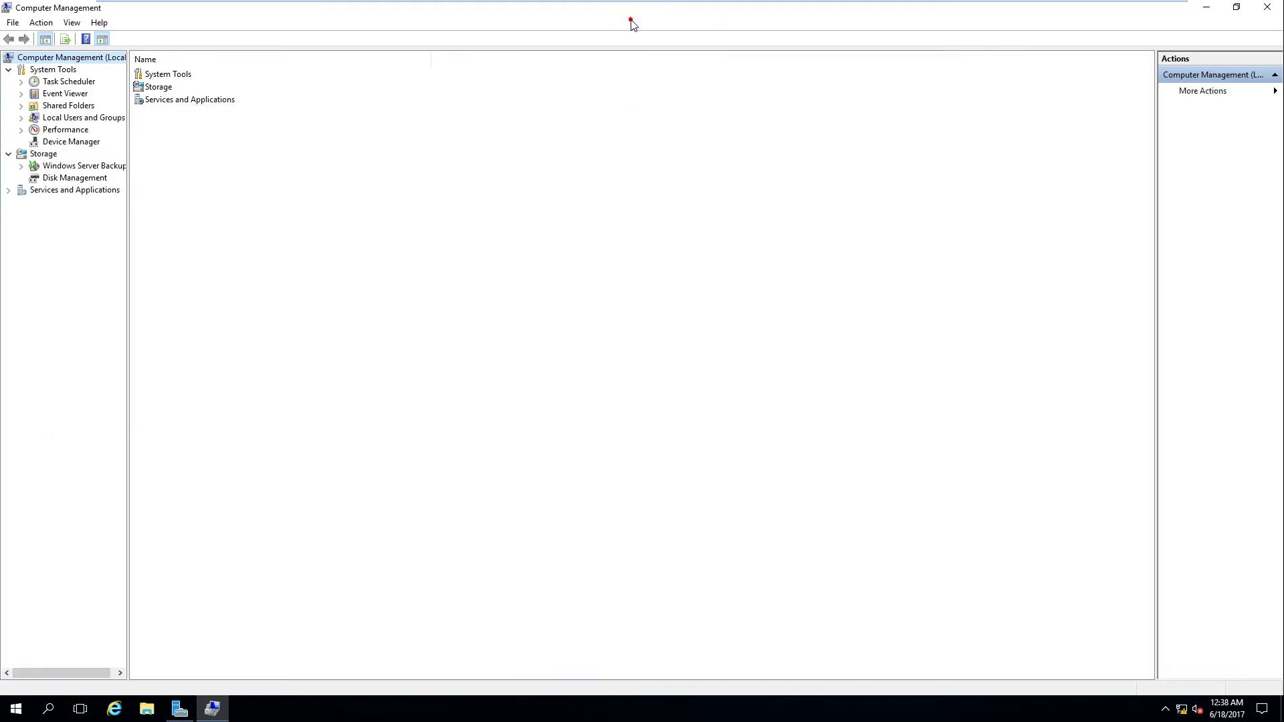
click(74, 178)
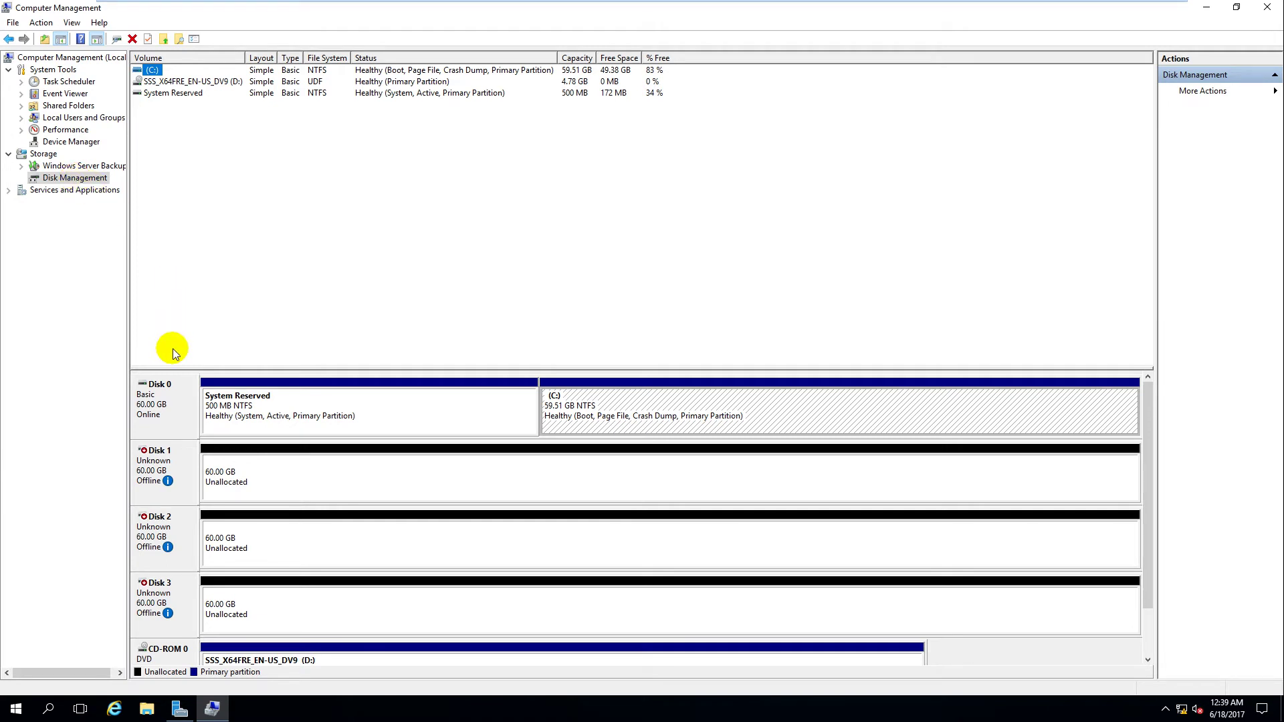
Bring Disks 1, 2 and 3 online in Disk Management
right_click(175, 454)
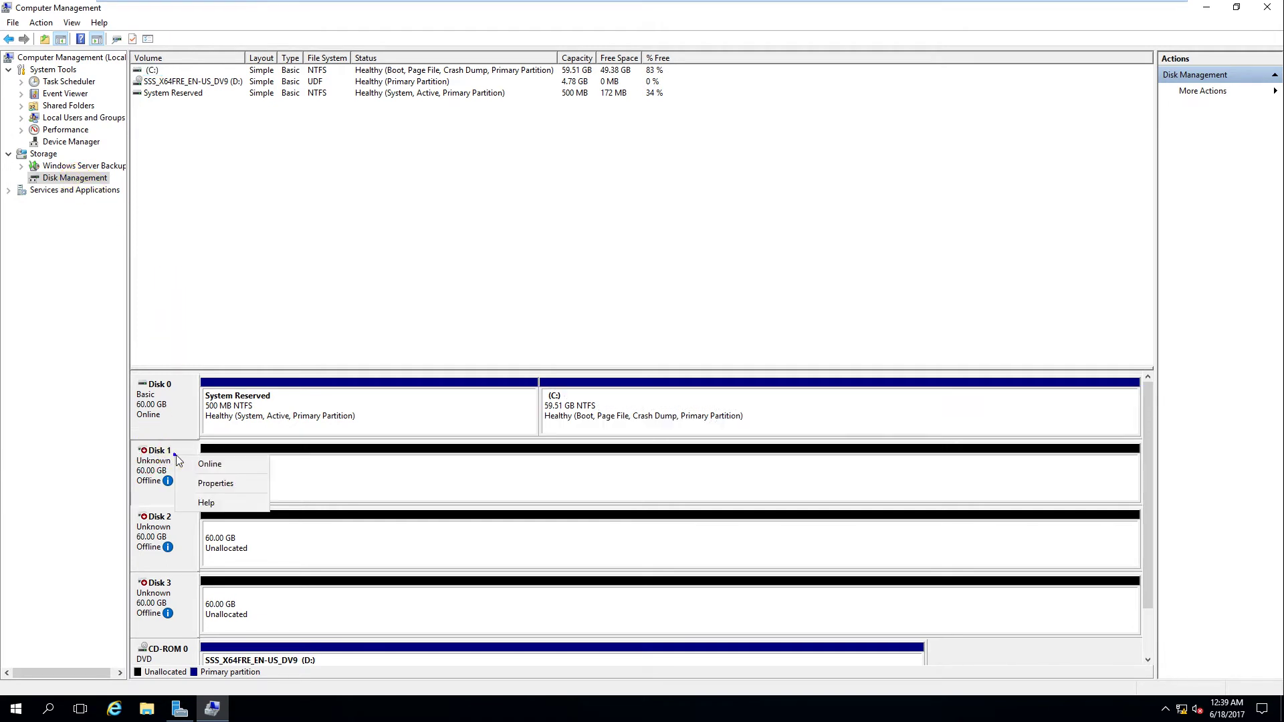
click(213, 464)
right_click(179, 522)
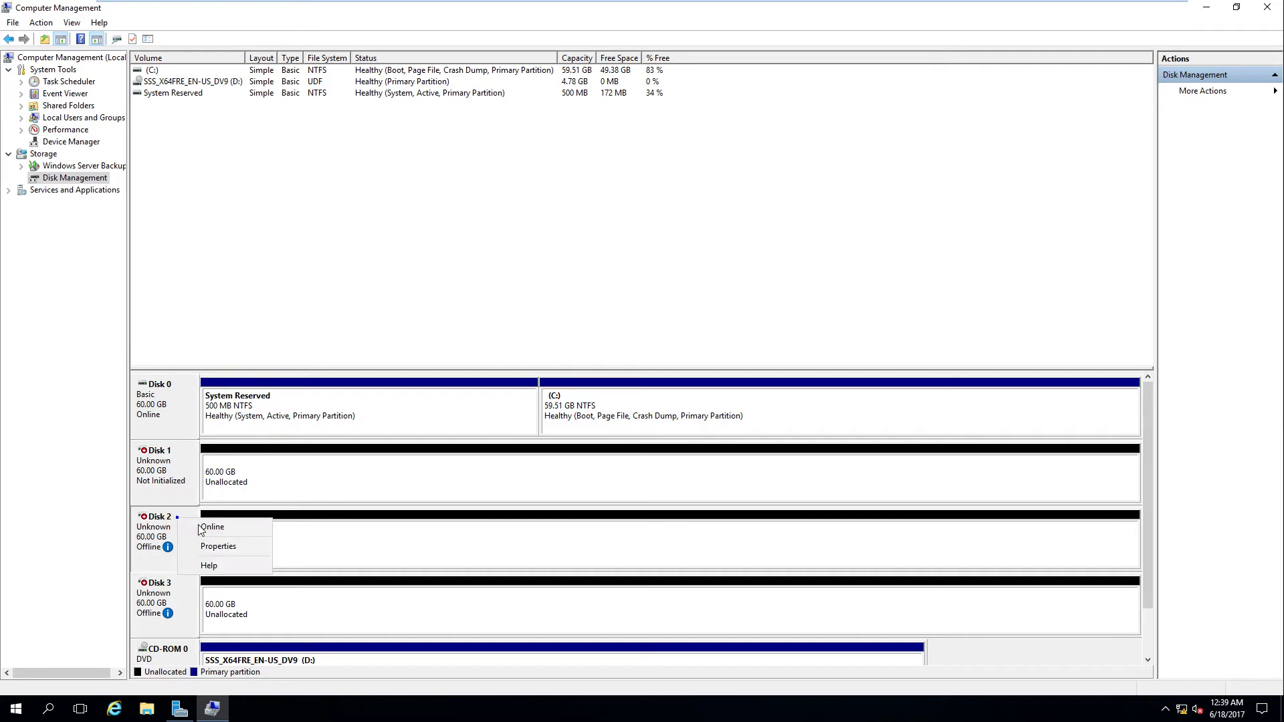
click(221, 529)
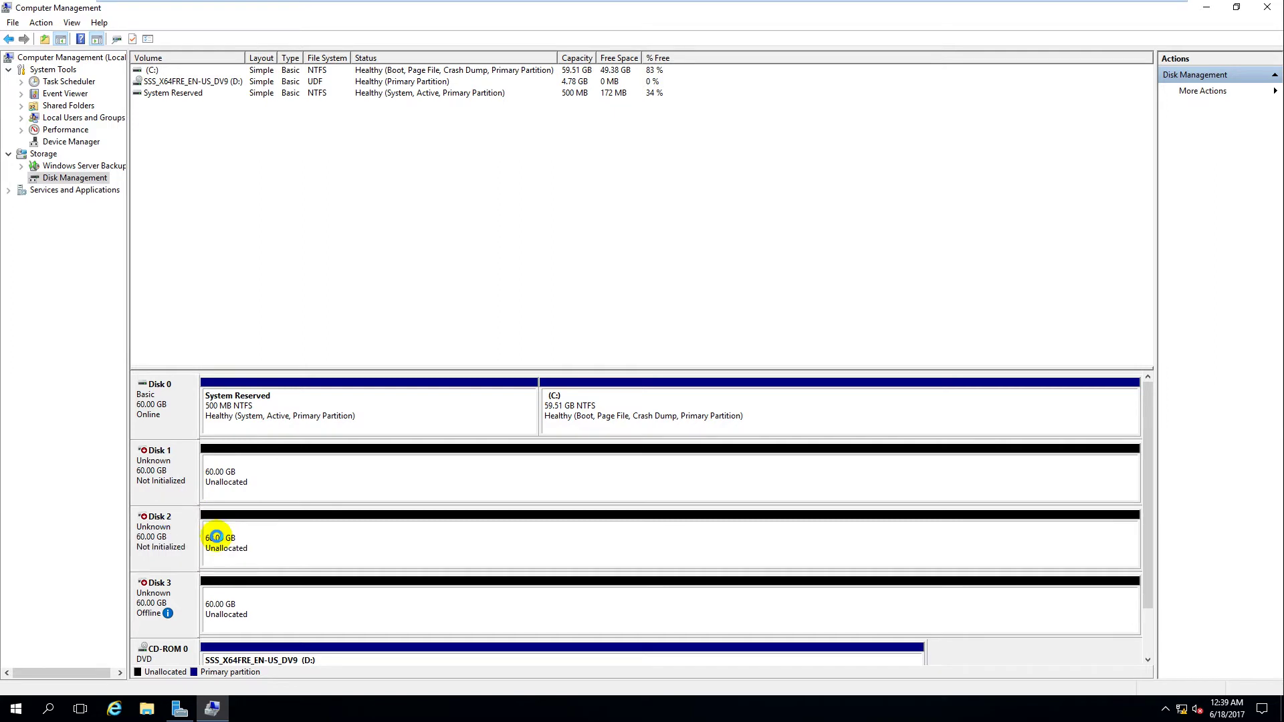
right_click(169, 587)
click(215, 592)
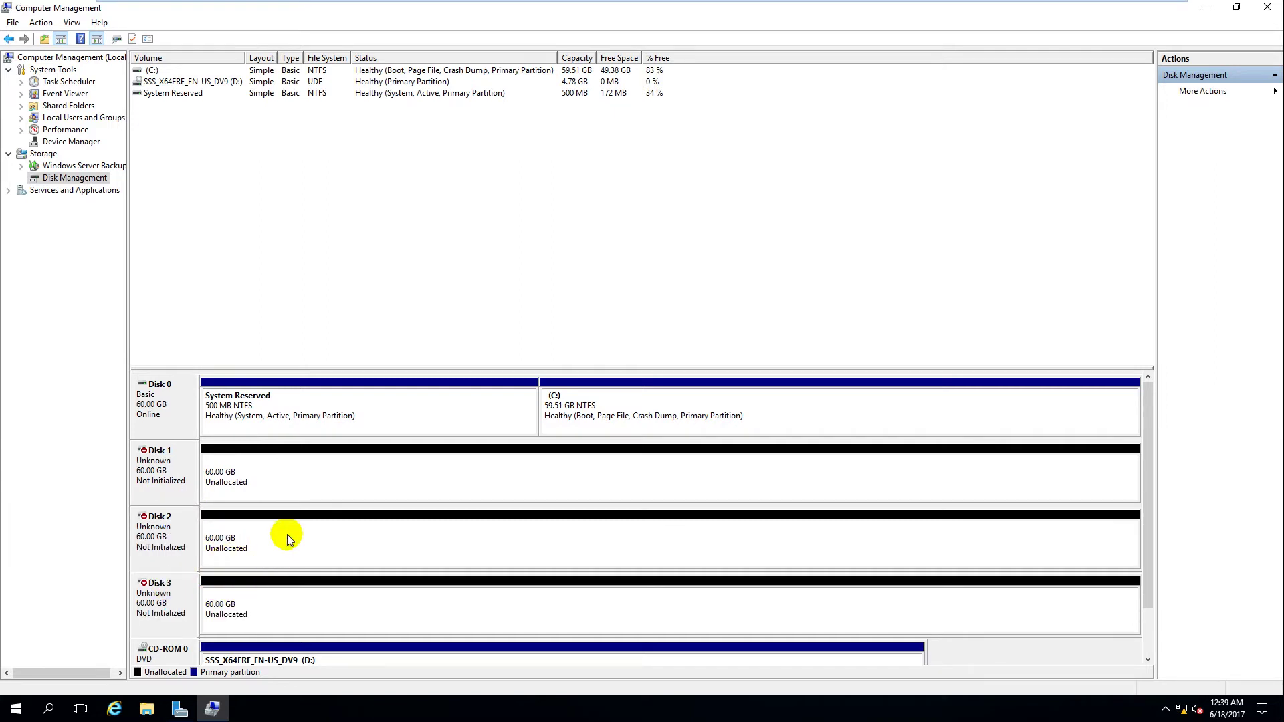
Initialize Disks 1–3 with MBR partition style and return to Server Manager
right_click(169, 450)
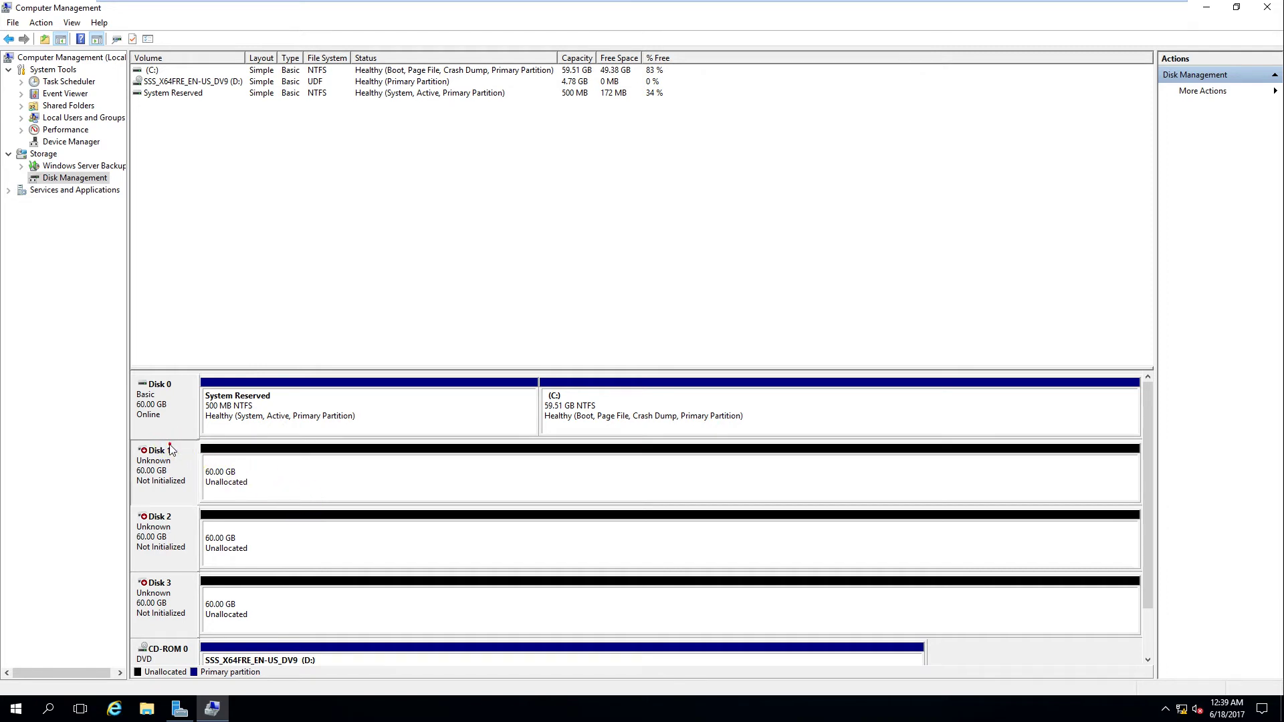
click(213, 453)
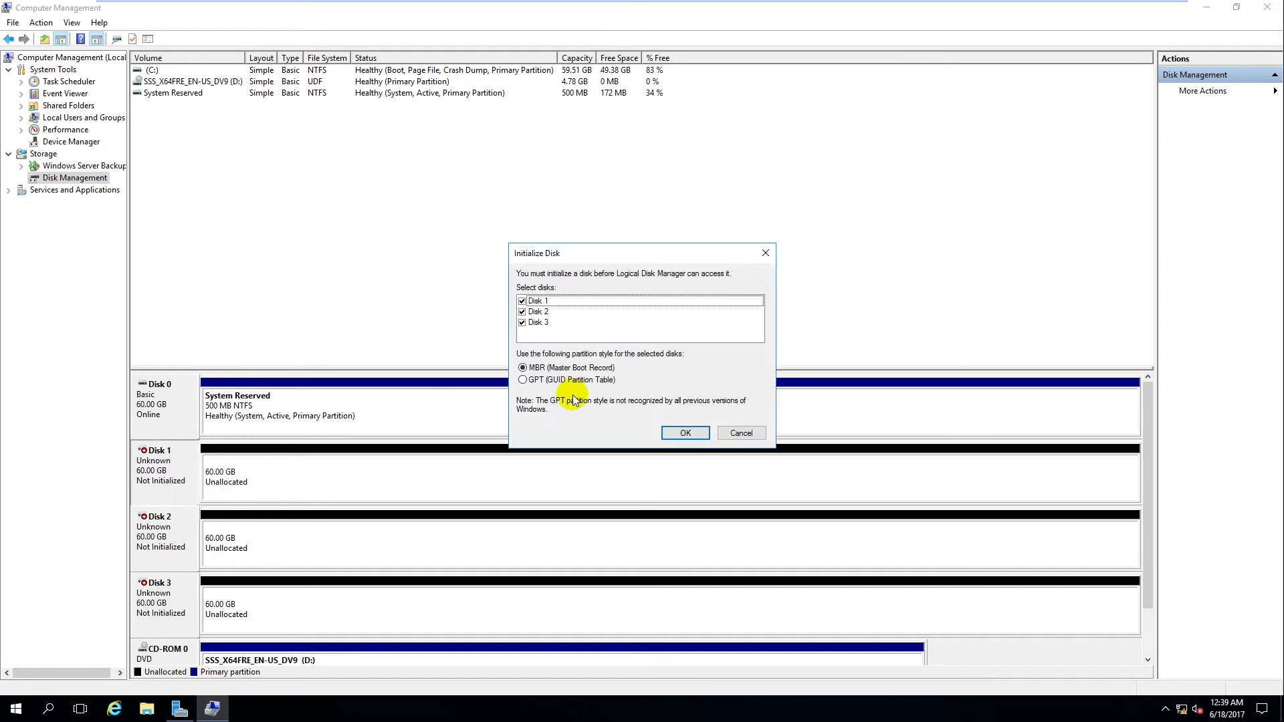
click(684, 432)
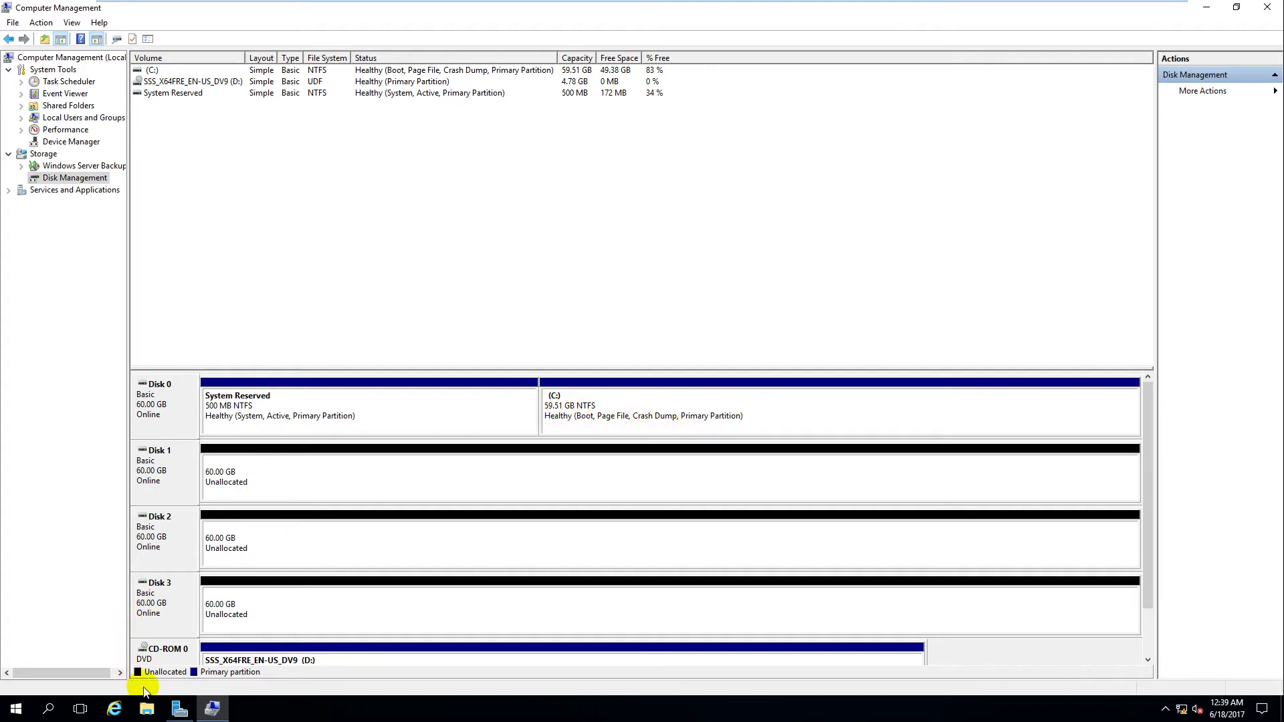
click(185, 712)
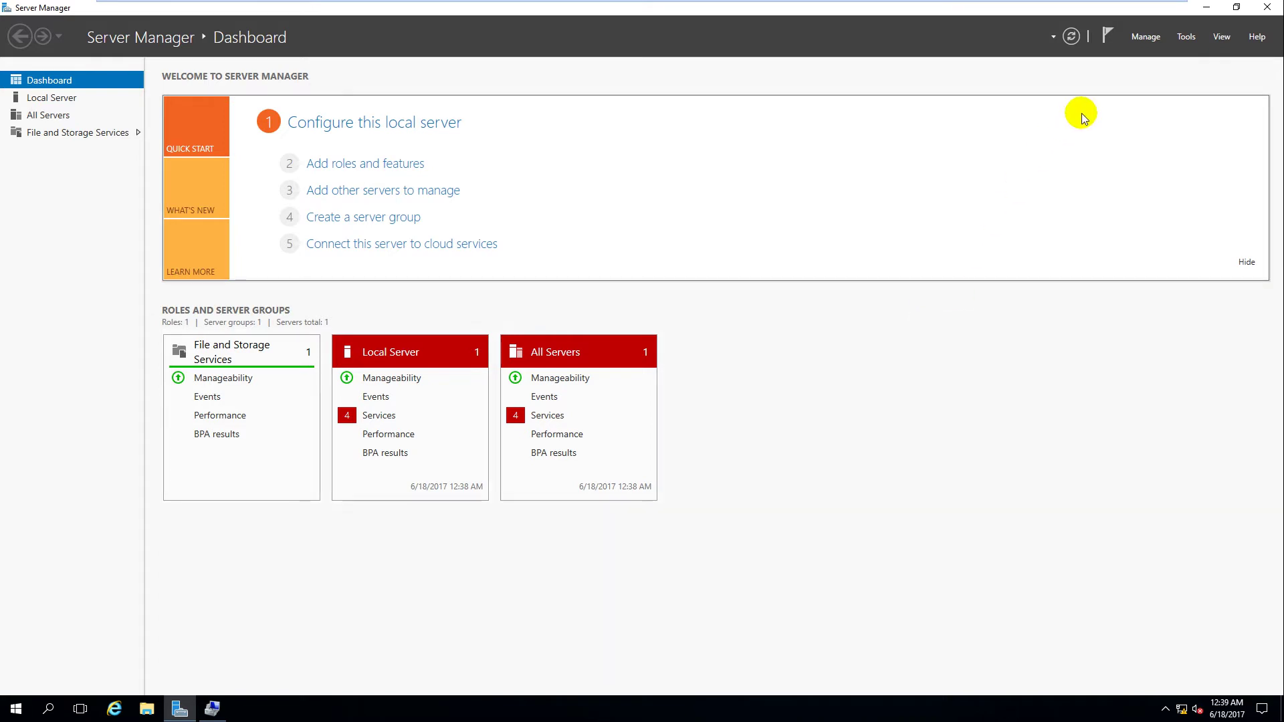
Go to File and Storage Services > Storage Pools and inspect the Primordial pool's three 60 GB disks
click(74, 132)
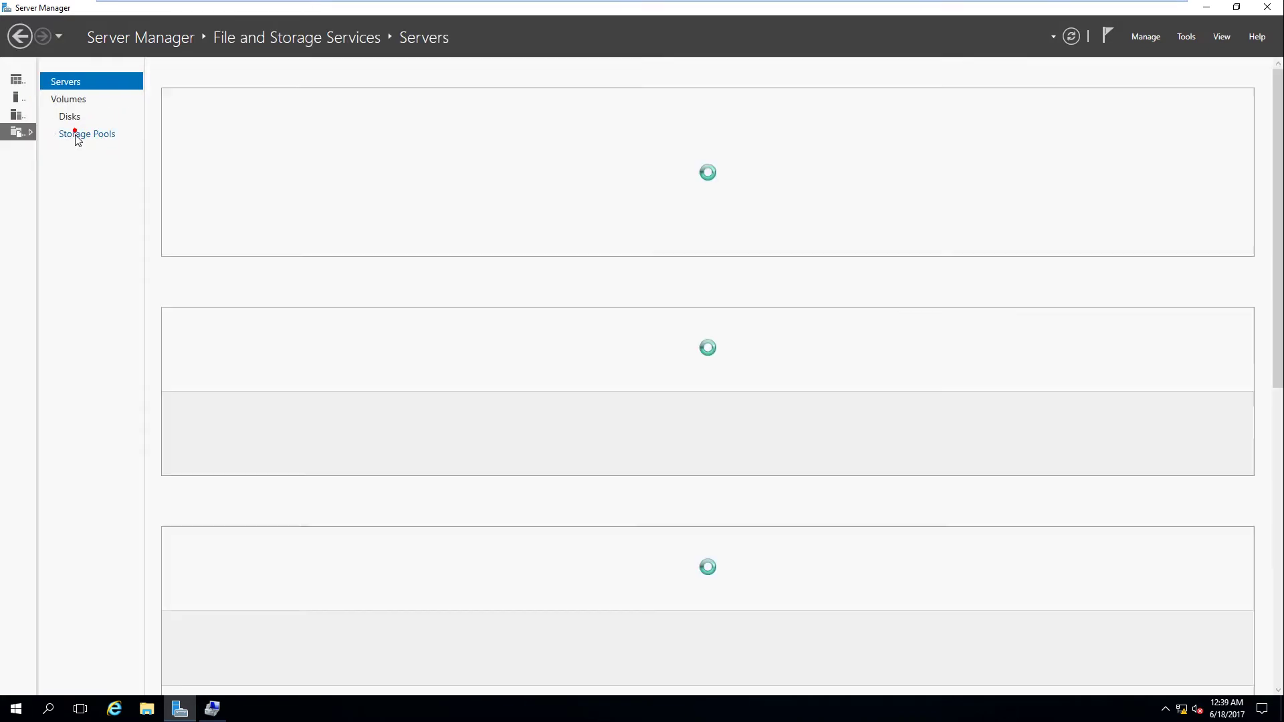
click(97, 137)
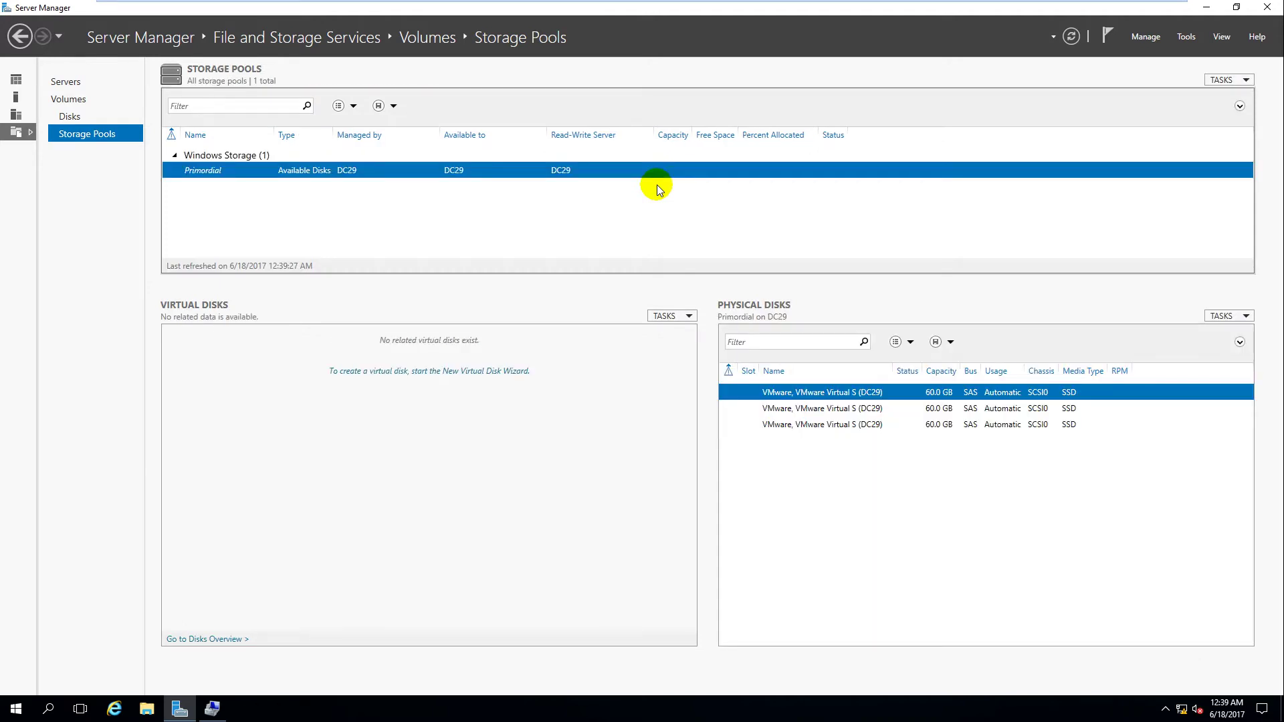
click(840, 410)
click(842, 425)
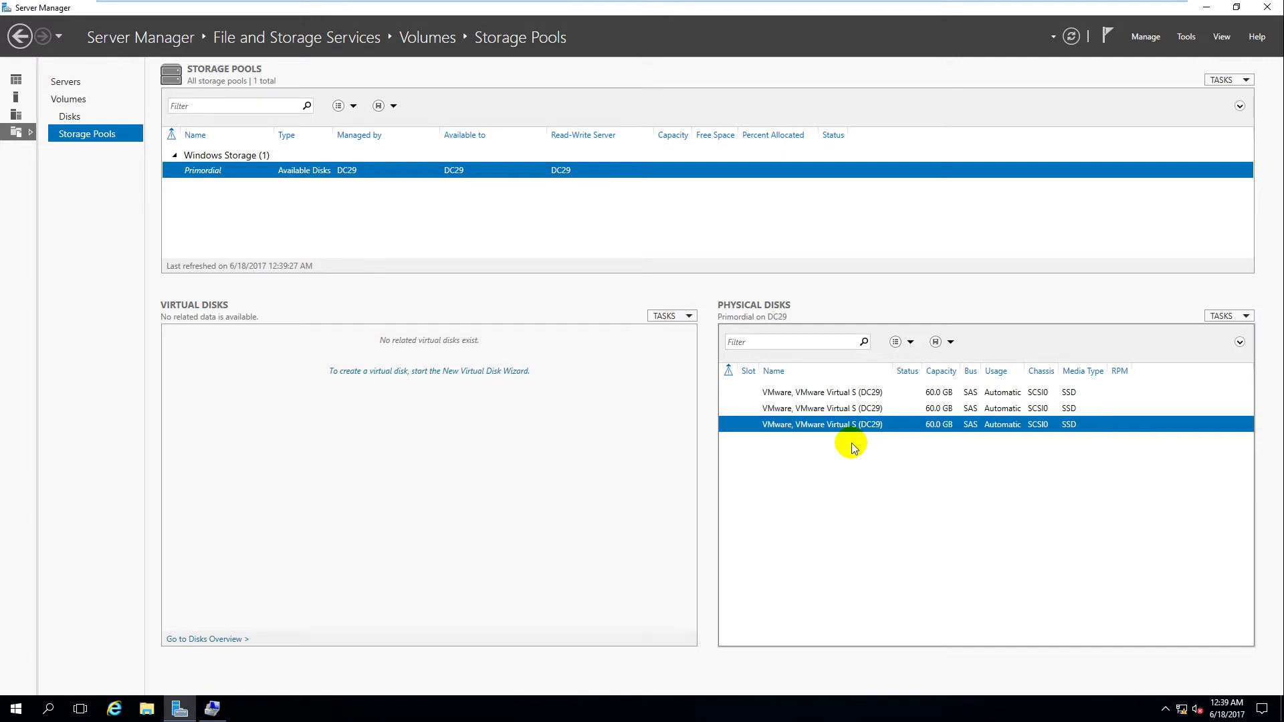
click(853, 409)
click(852, 393)
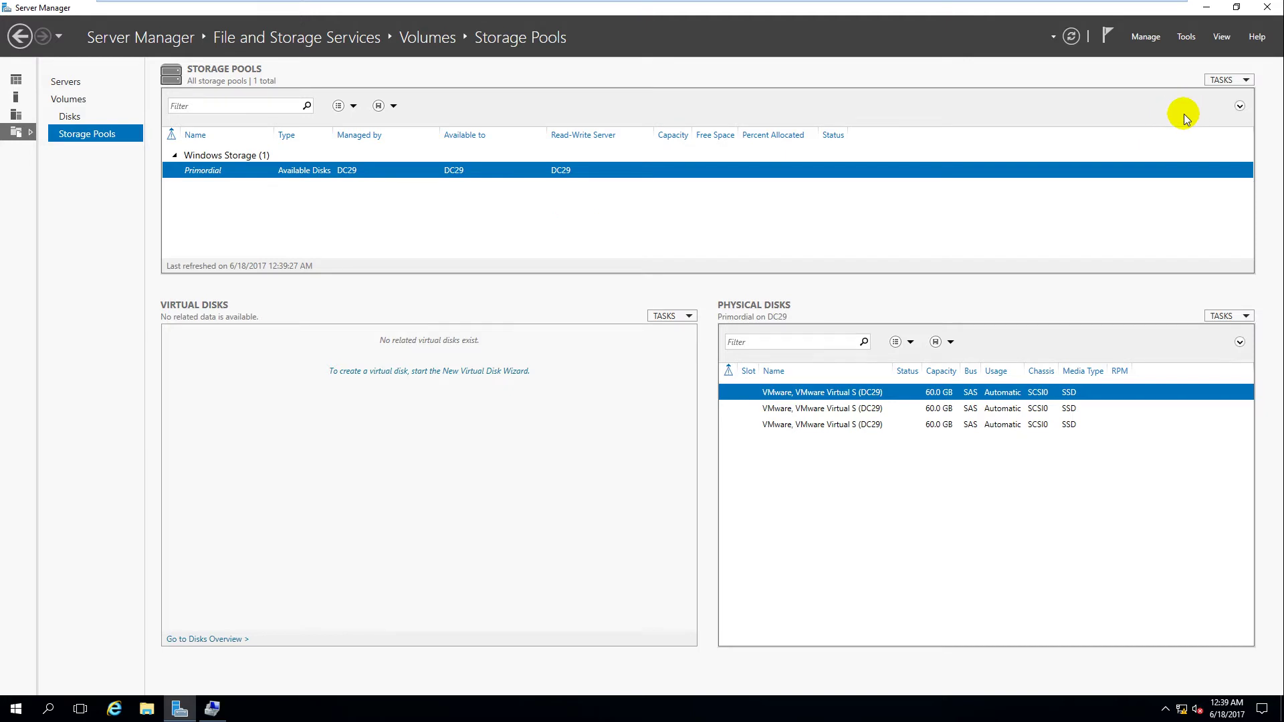
Start a new storage pool named POOL1 and select all three physical disks
click(1245, 81)
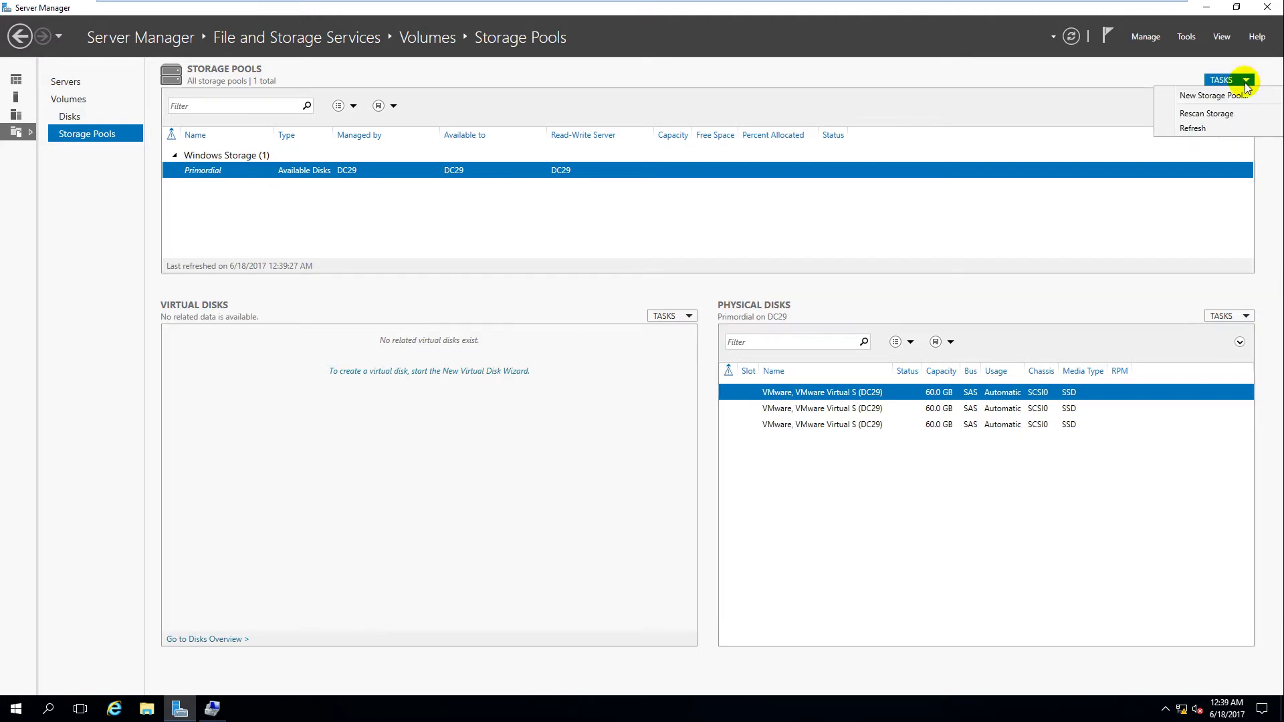
click(1211, 96)
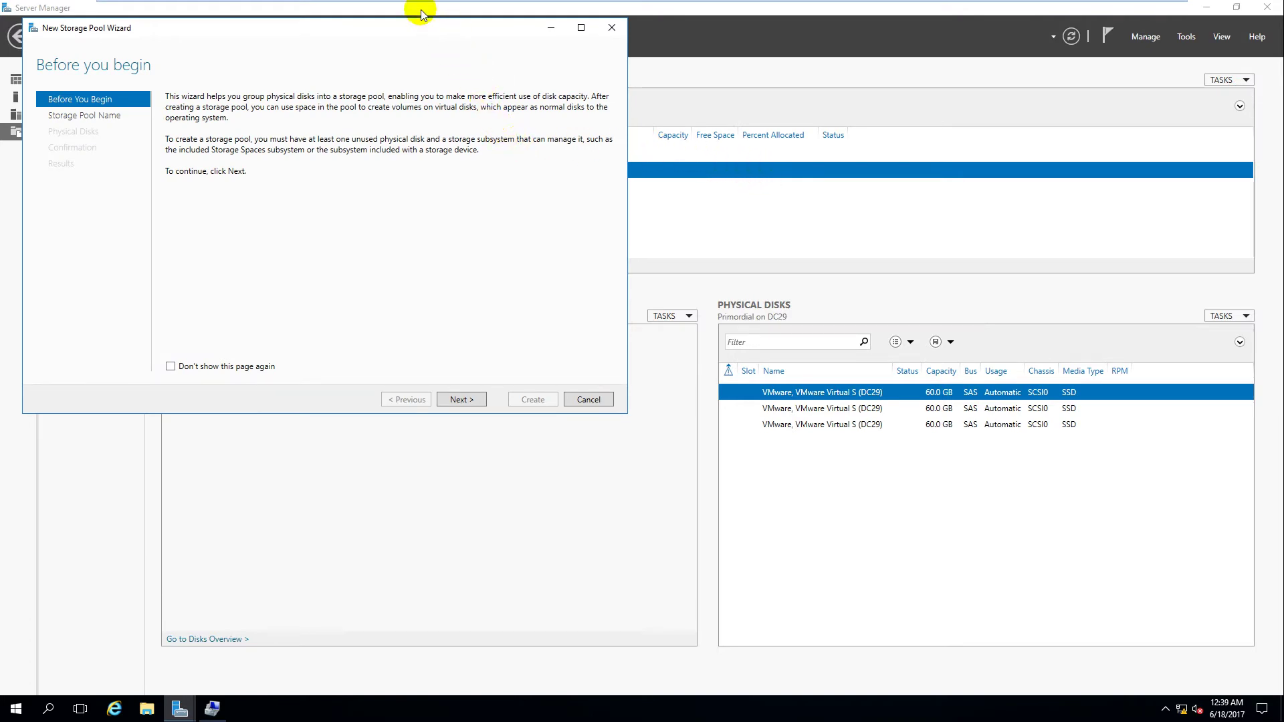
drag(421, 32, 683, 35)
click(718, 402)
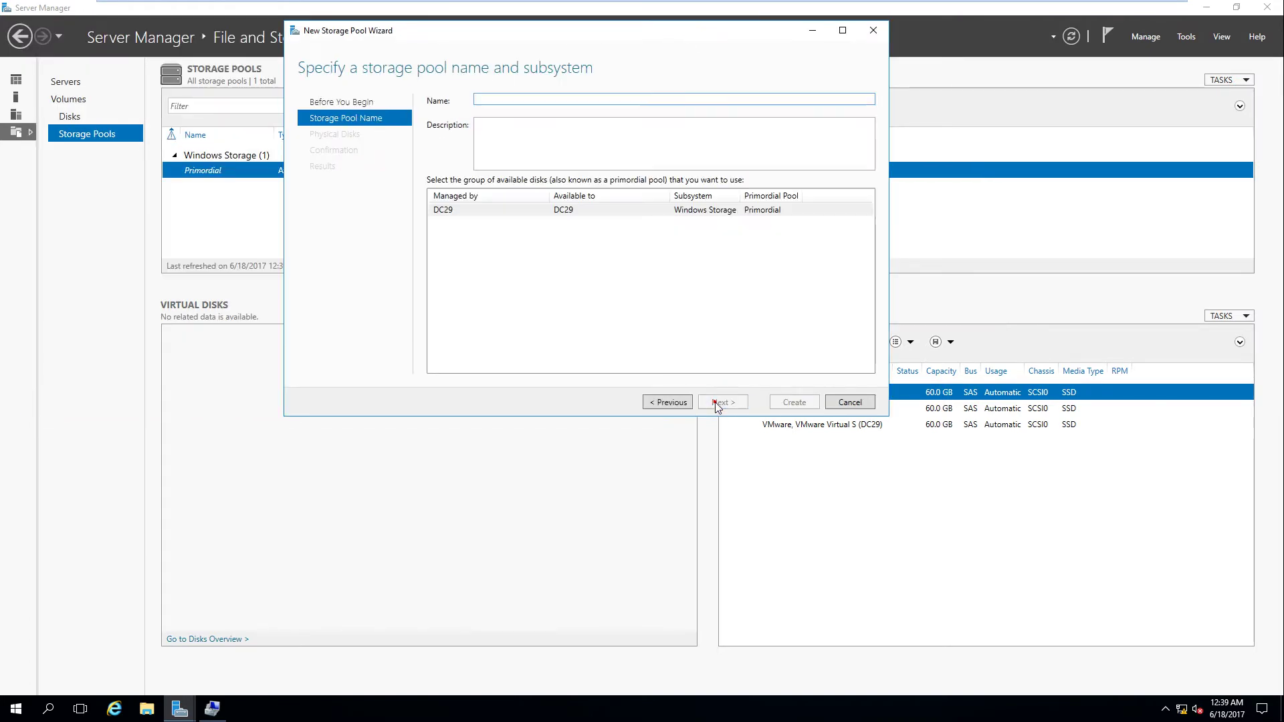
text(POOL1)
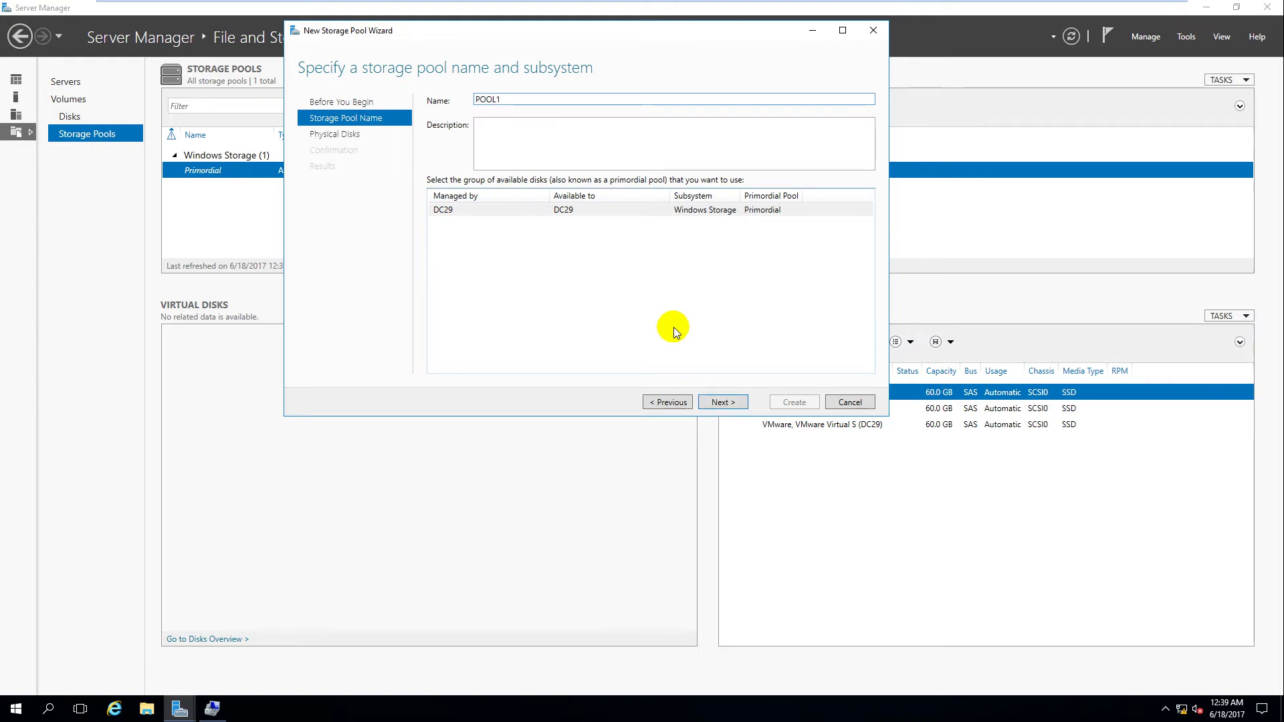
click(722, 401)
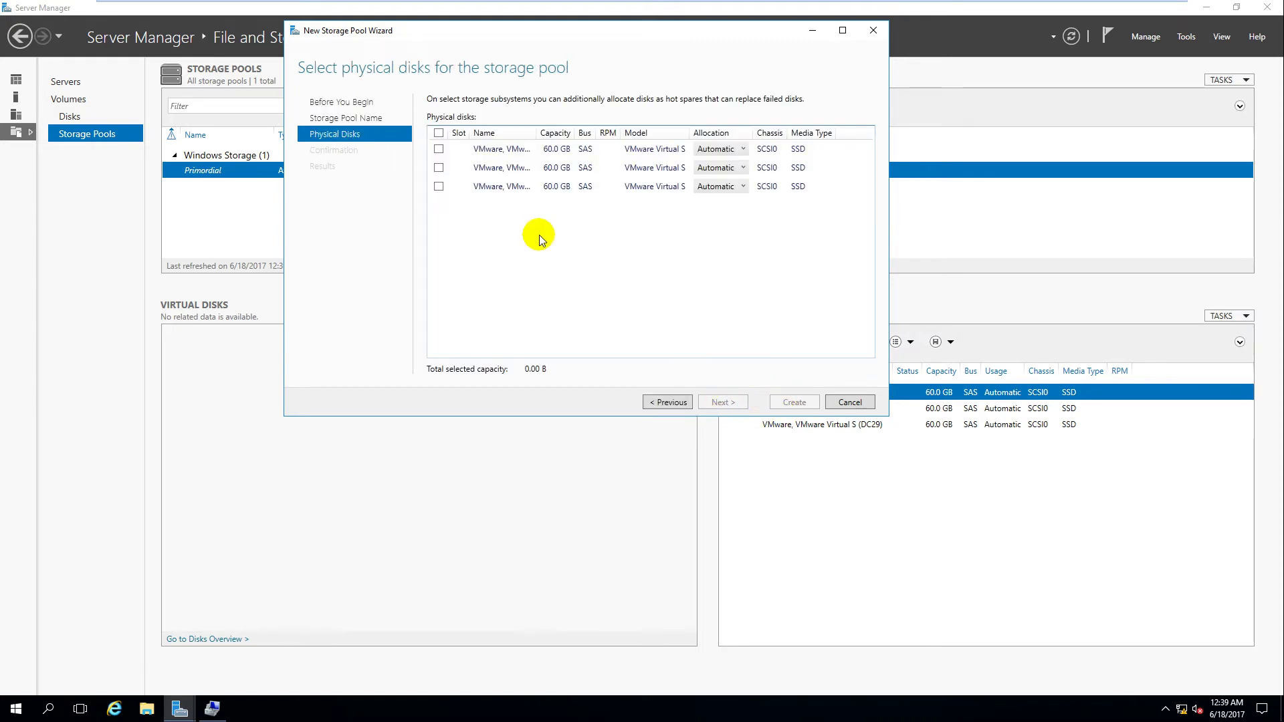
click(439, 148)
click(439, 168)
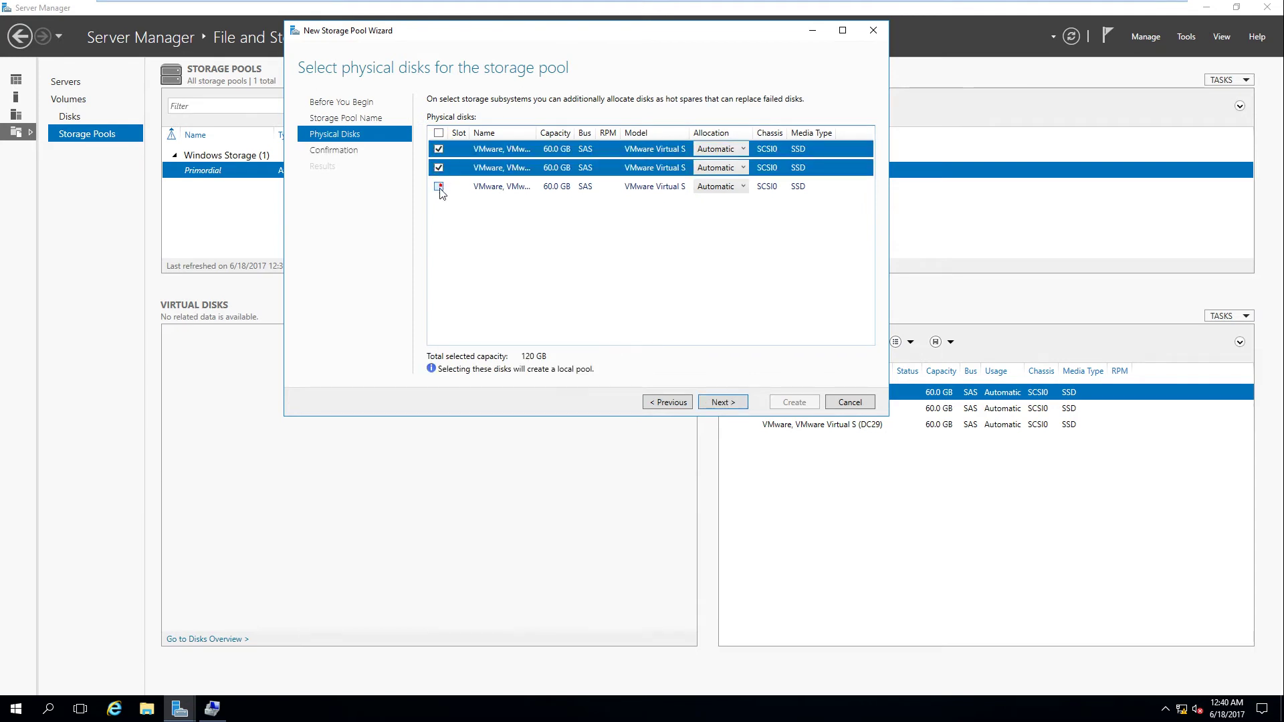
click(439, 186)
Keep all three disks on Automatic allocation and create POOL1
click(732, 149)
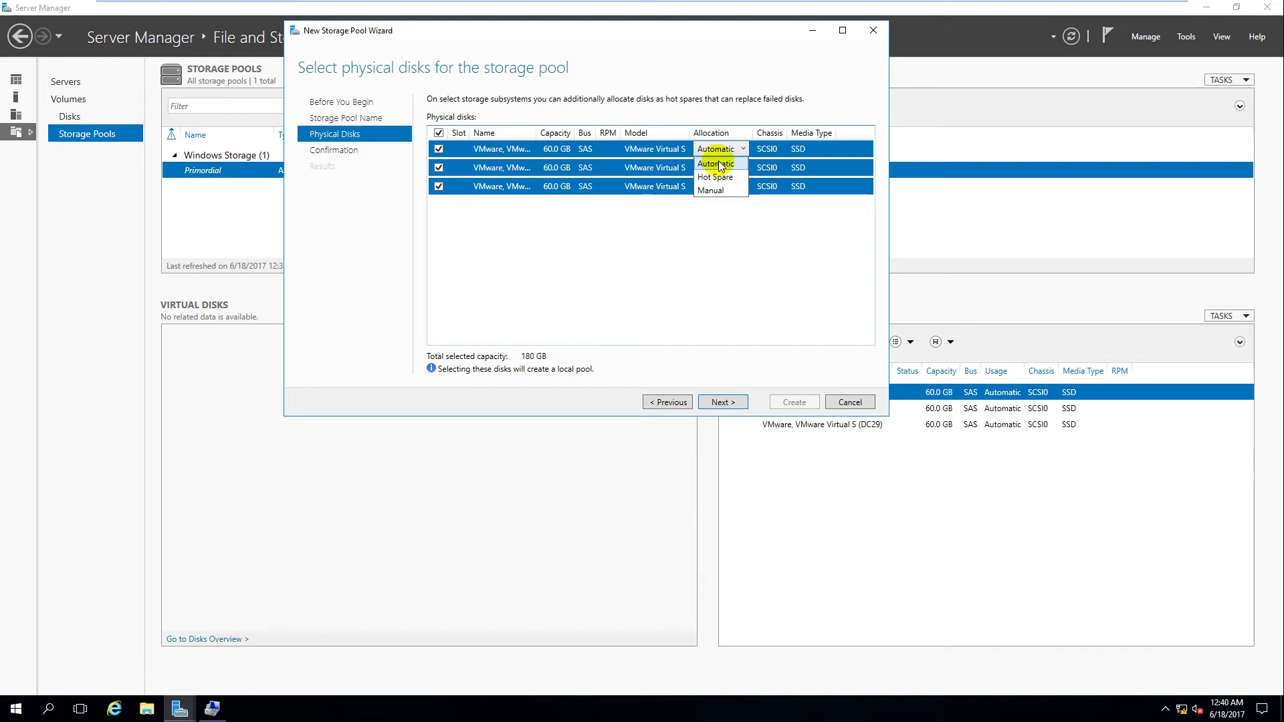
click(716, 163)
click(717, 168)
click(716, 182)
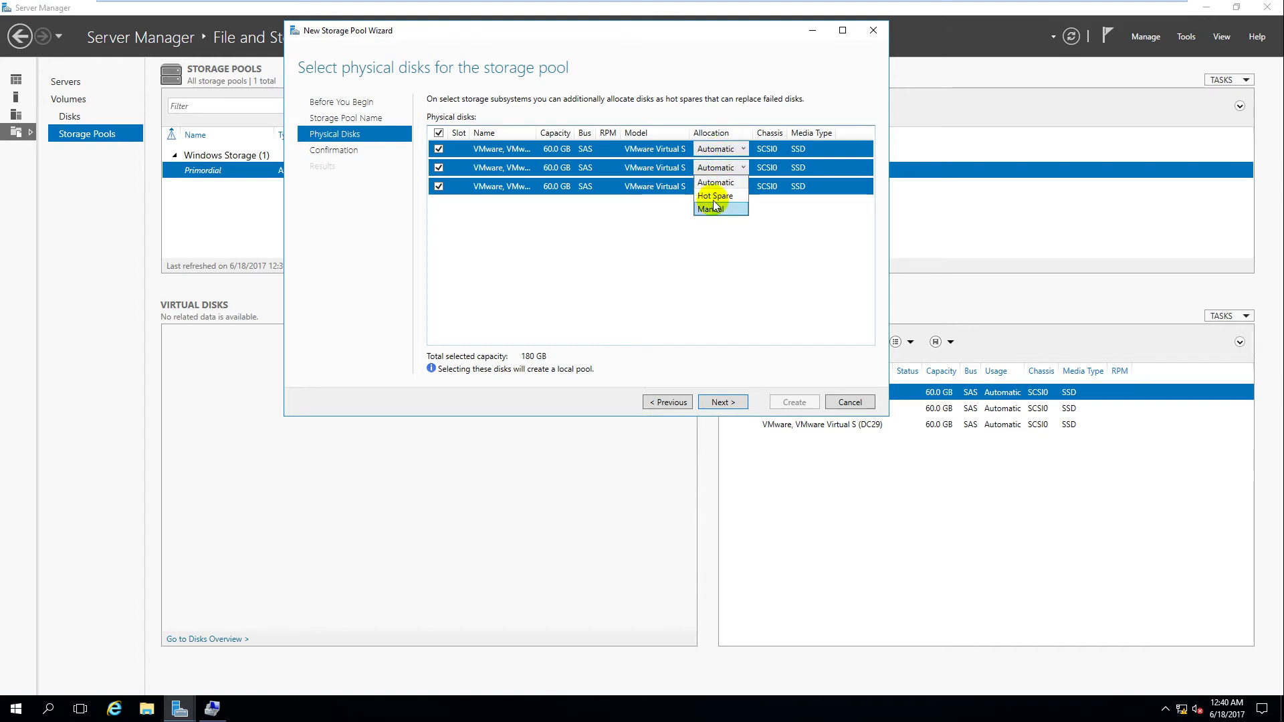
click(717, 187)
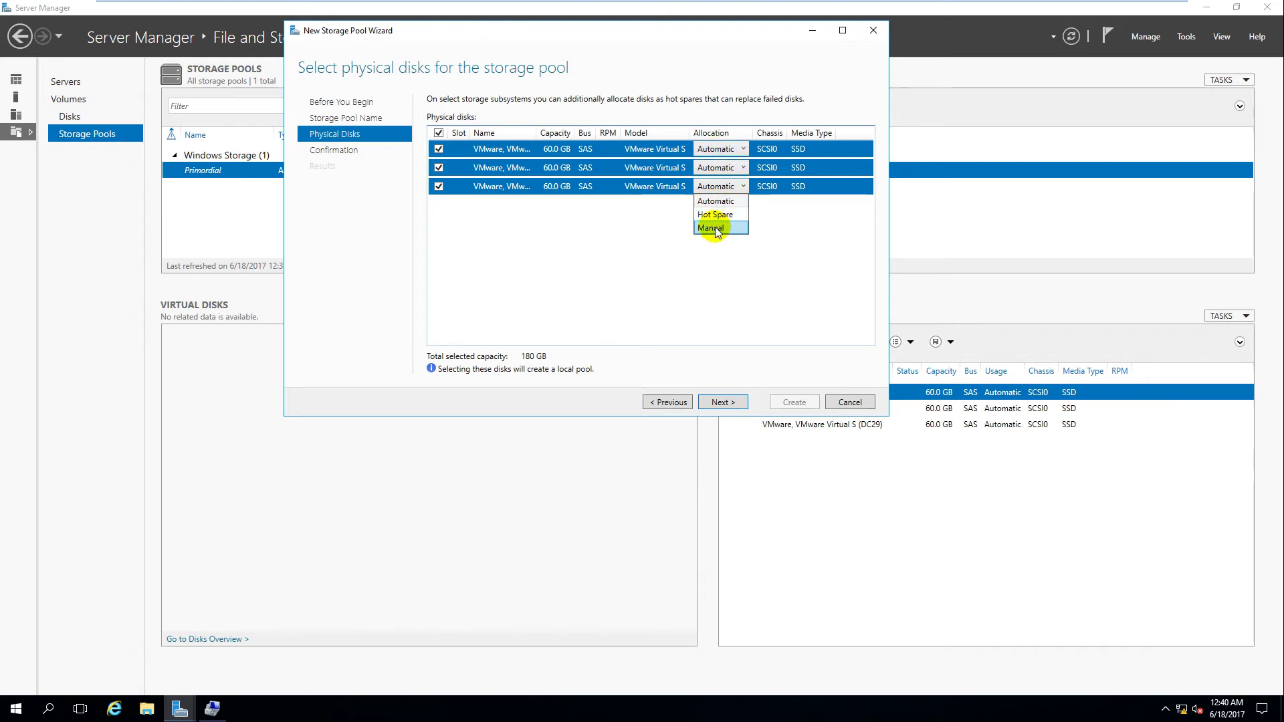
click(718, 201)
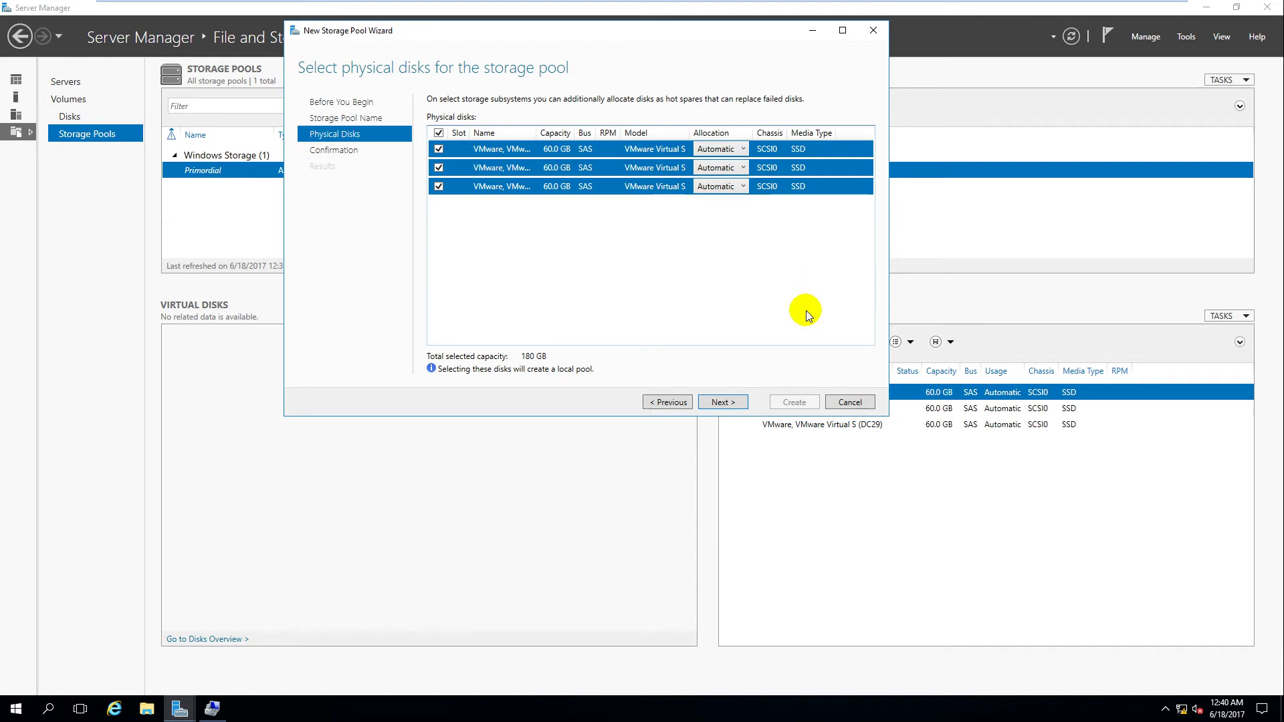
click(724, 402)
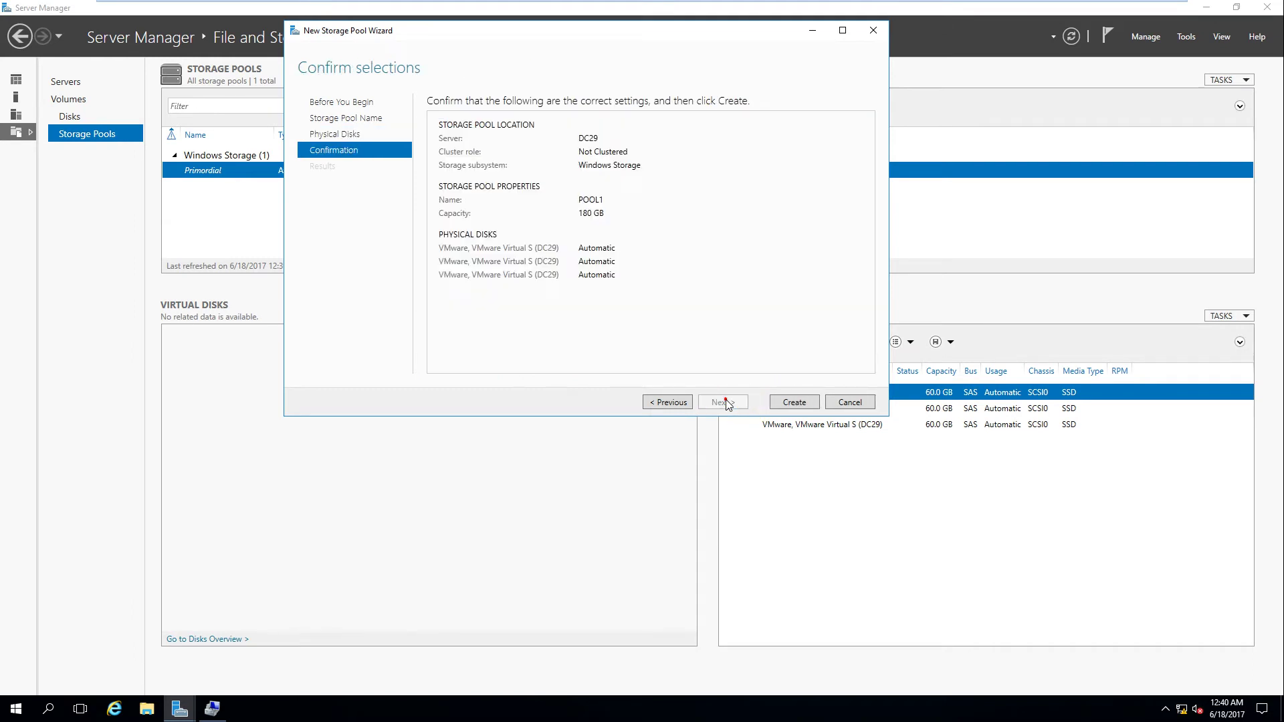
click(795, 402)
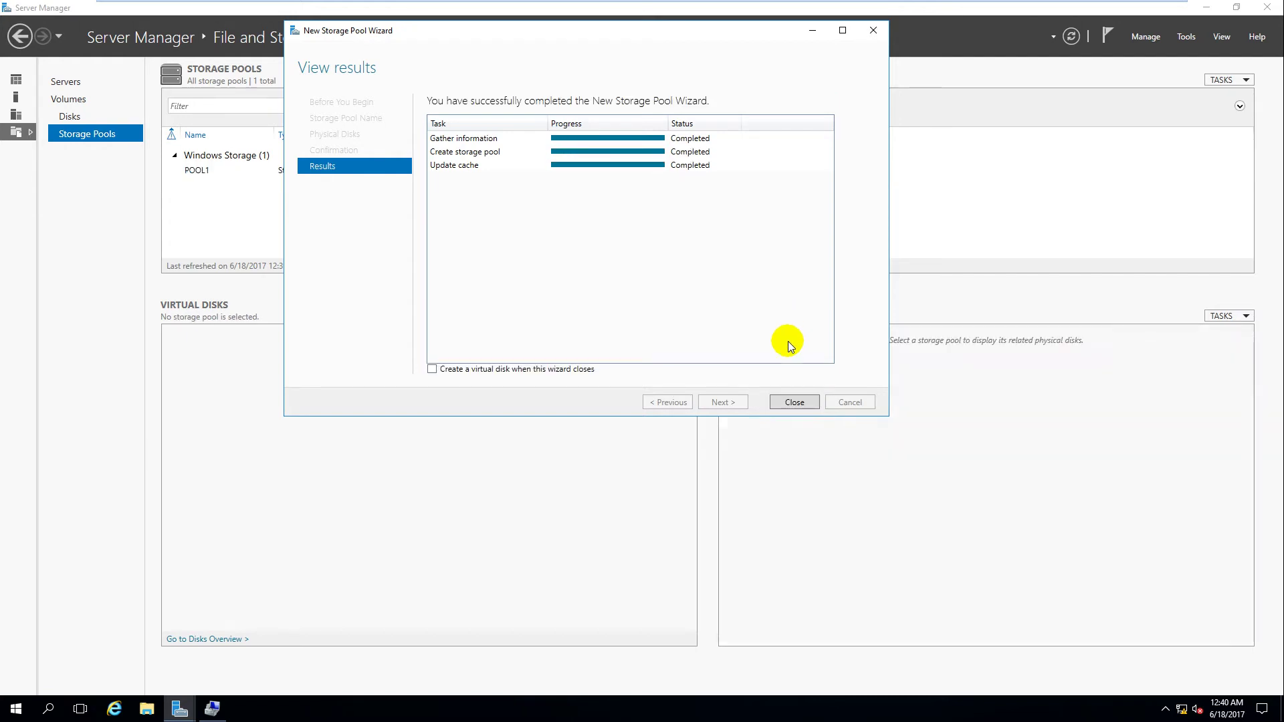
click(793, 404)
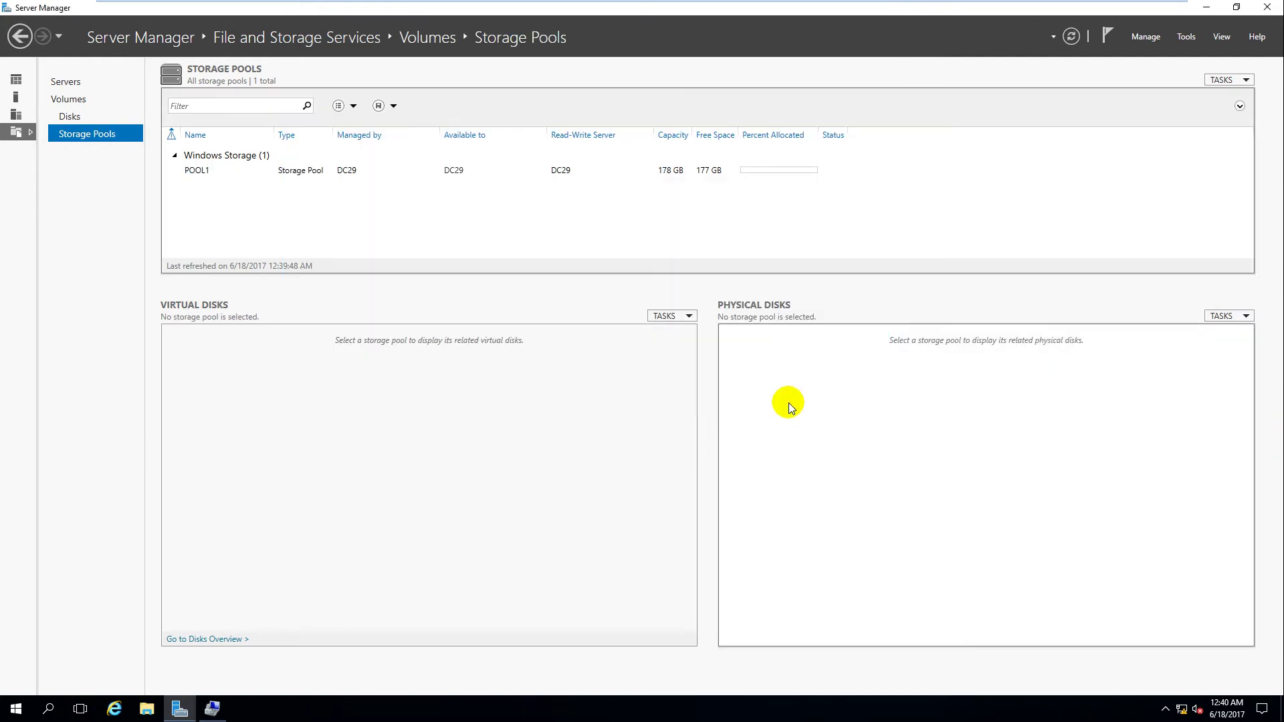
Review POOL1's three member disks, then start a new virtual disk with POOL1 chosen
click(453, 170)
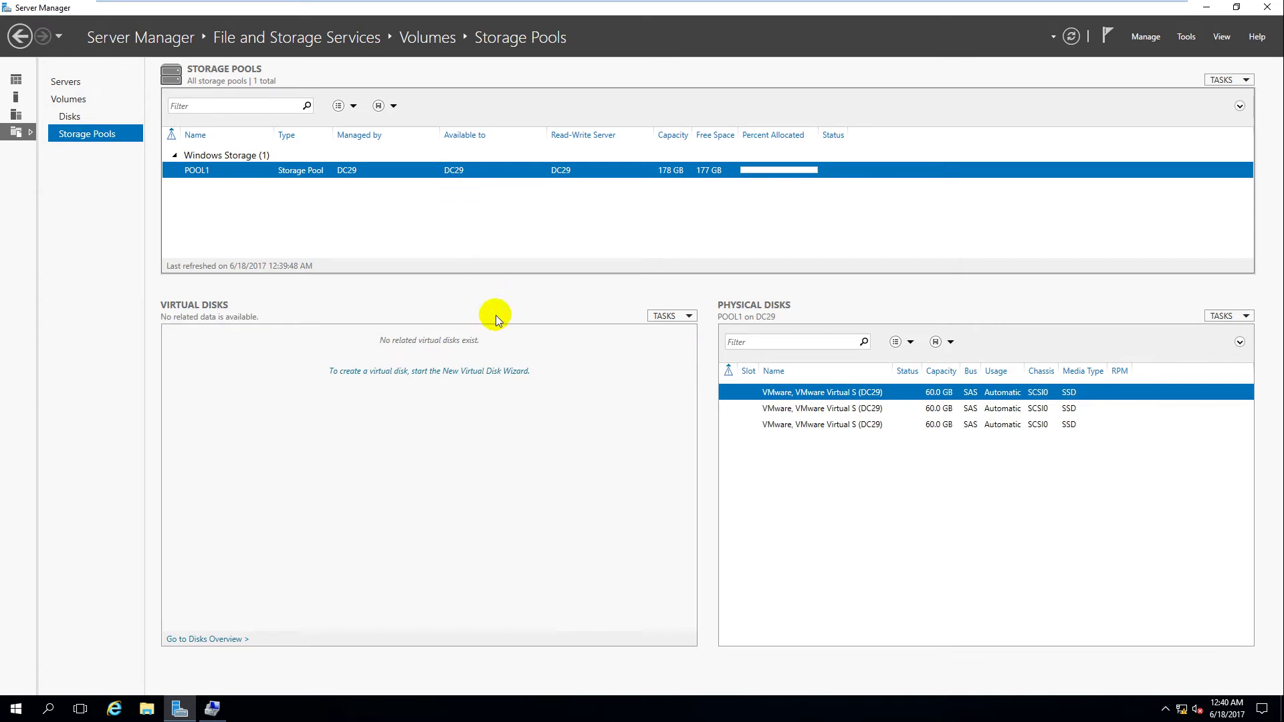
click(811, 409)
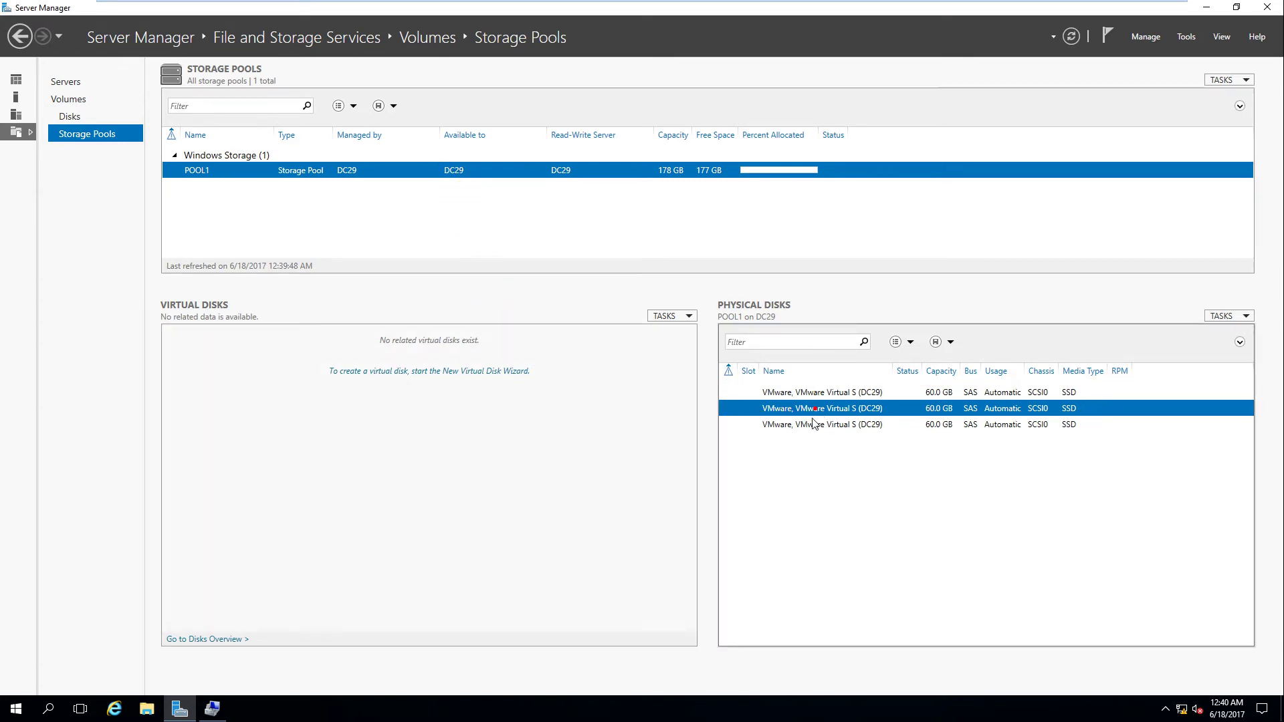
click(814, 424)
click(820, 395)
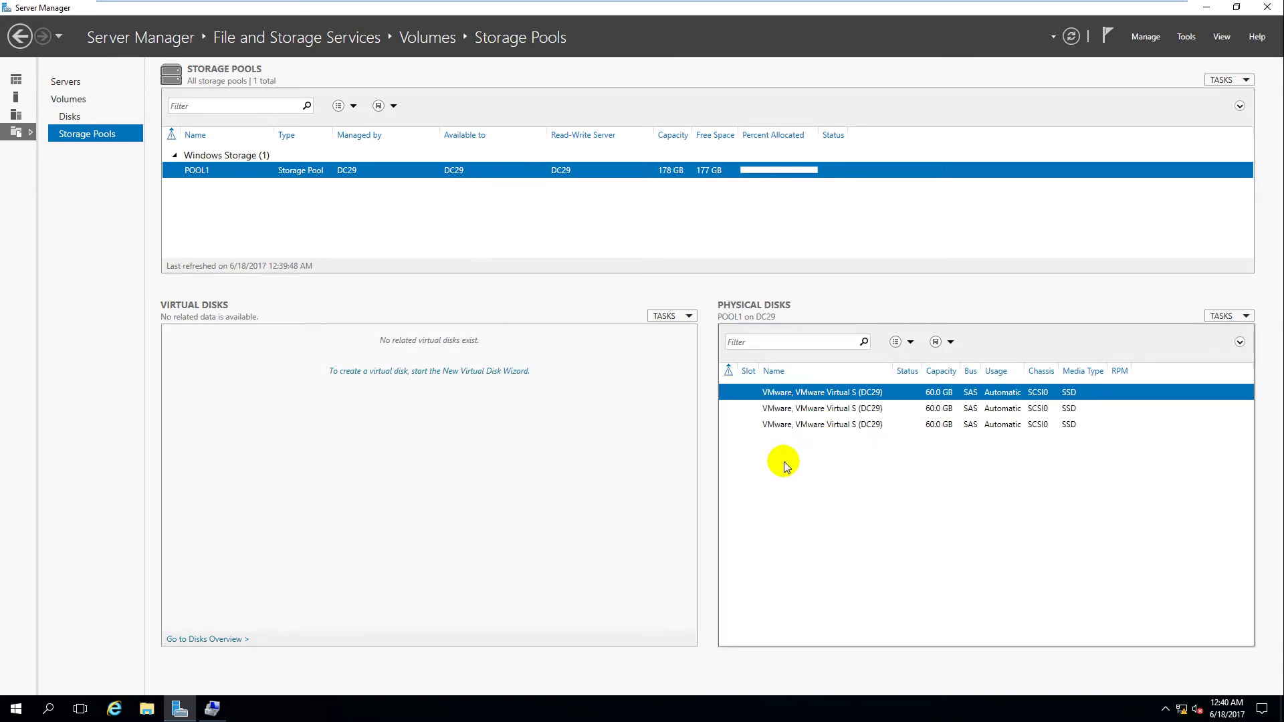
click(443, 369)
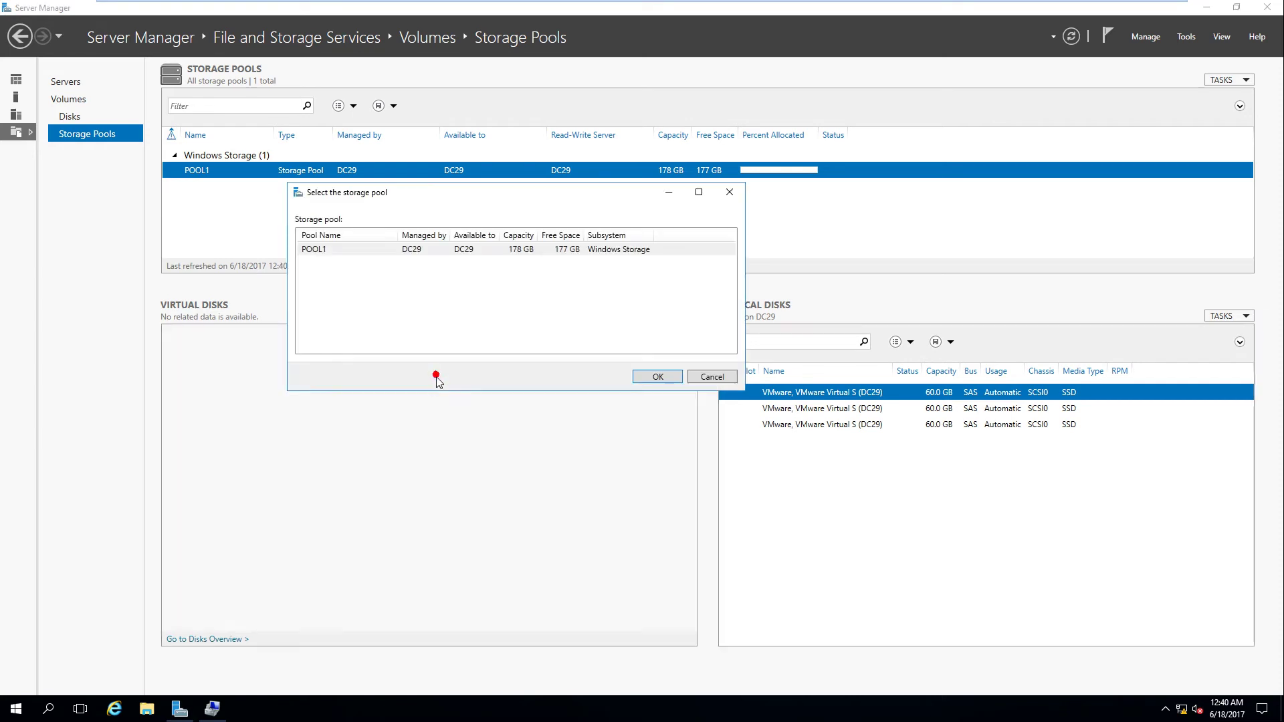
click(658, 377)
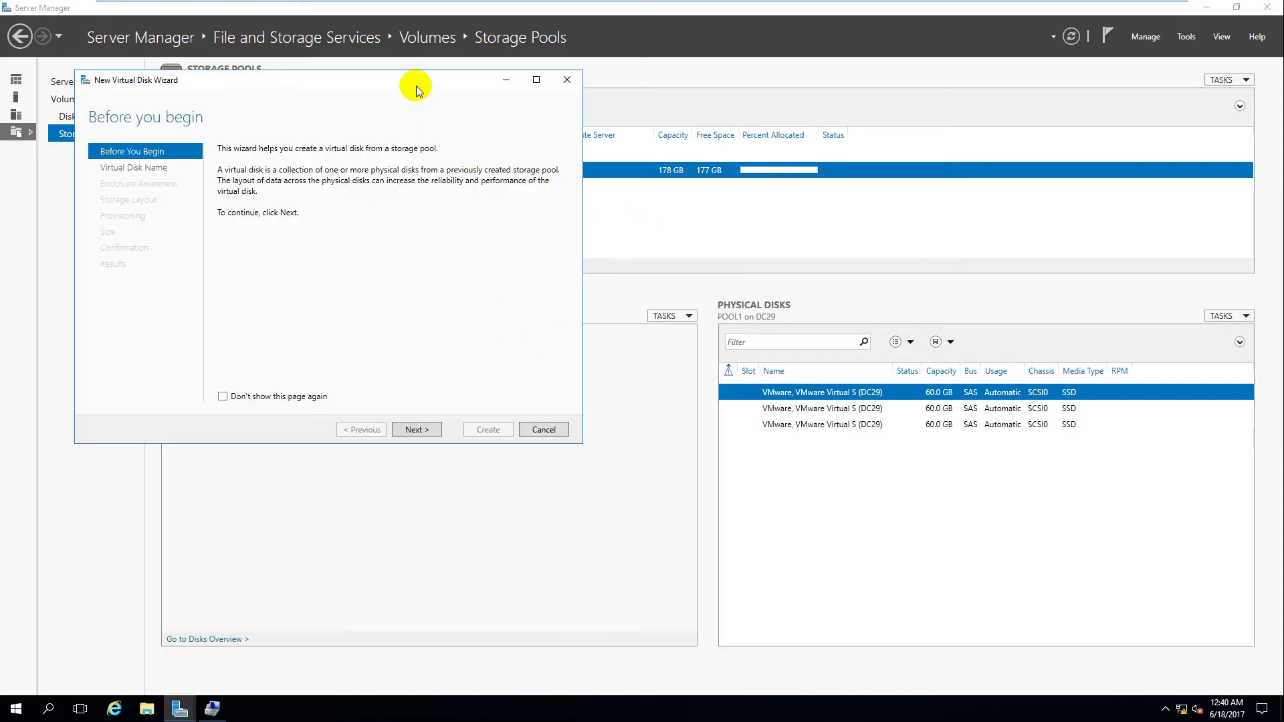
Name the new virtual disk DATA and keep the Mirror storage layout
drag(416, 87, 693, 94)
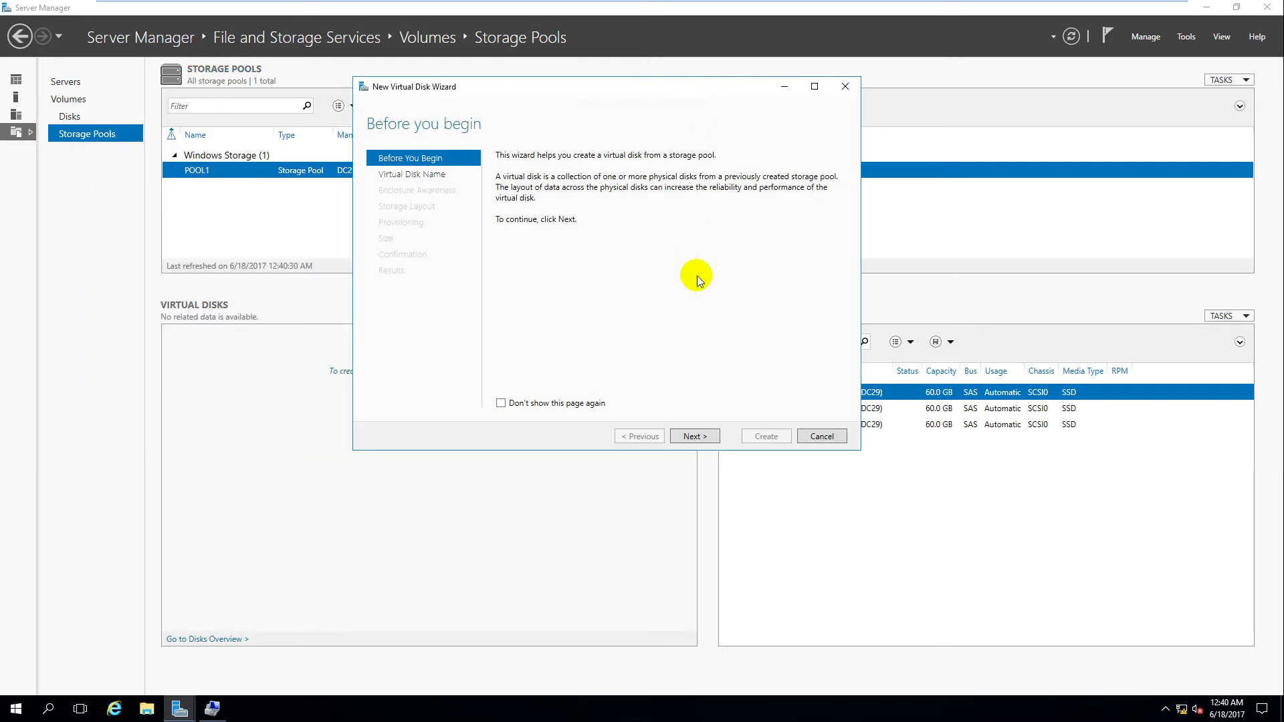
click(694, 436)
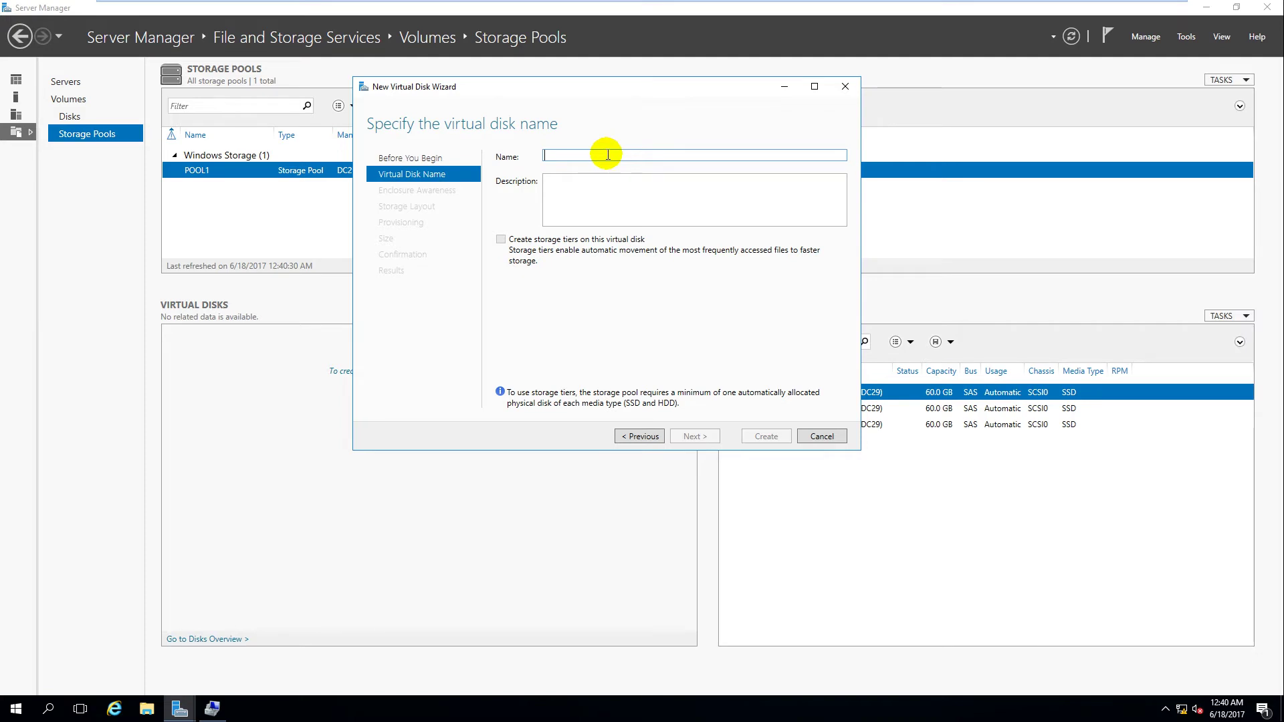
text(DATA)
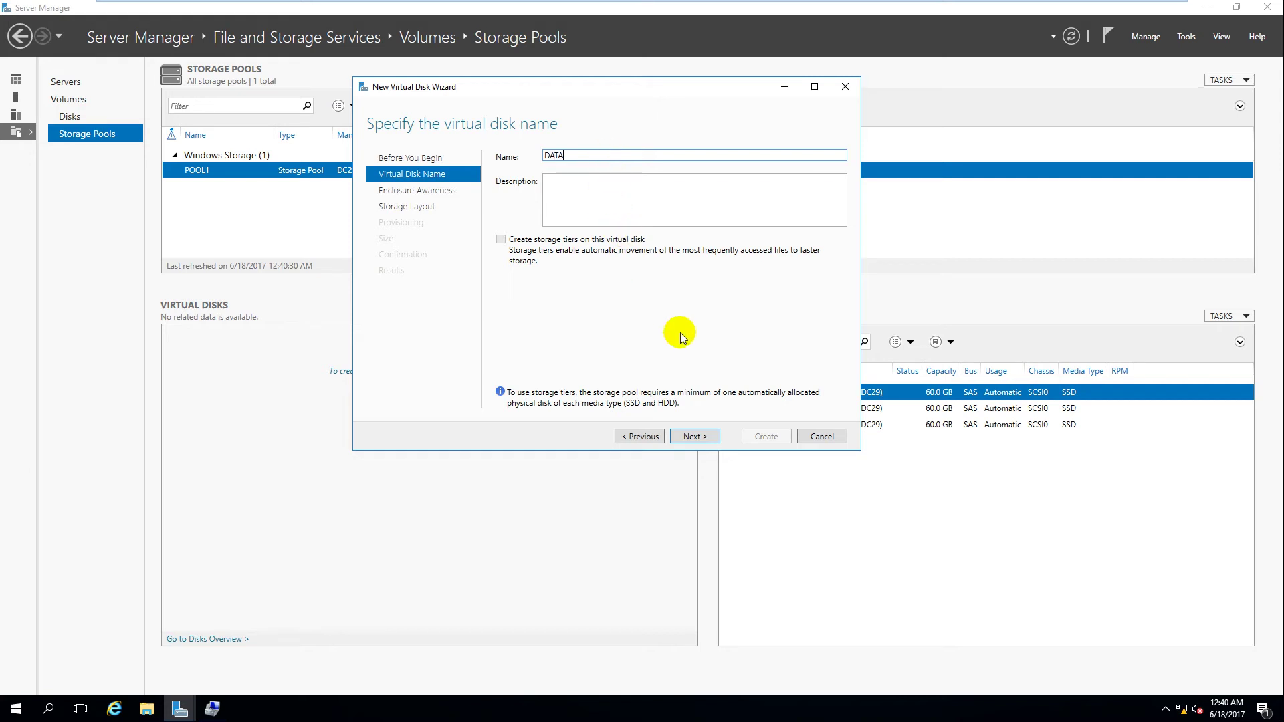
click(706, 436)
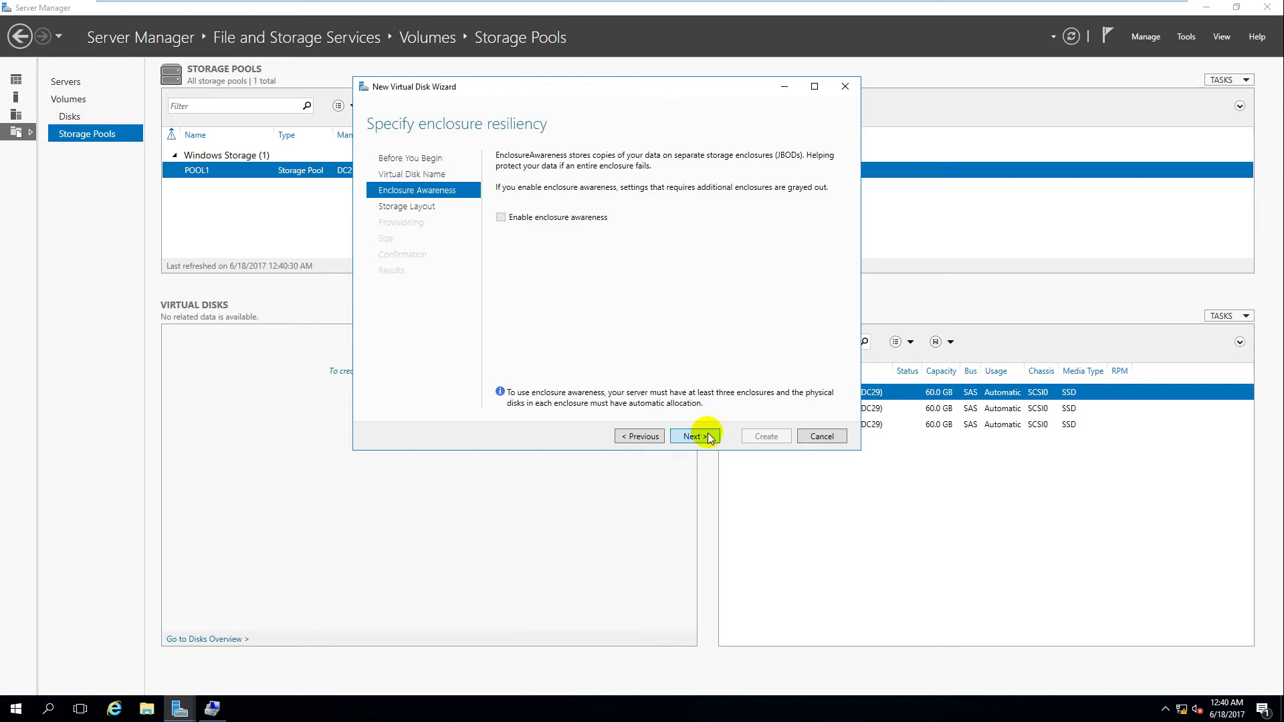
click(708, 437)
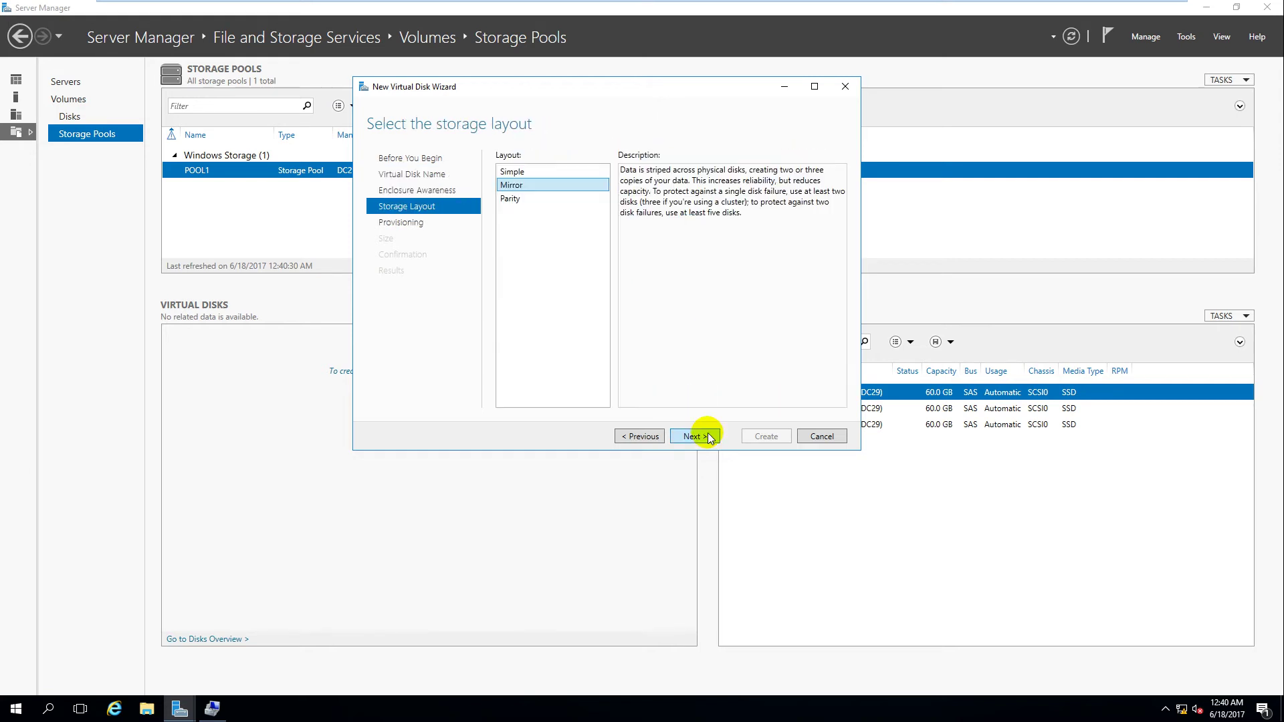
click(555, 184)
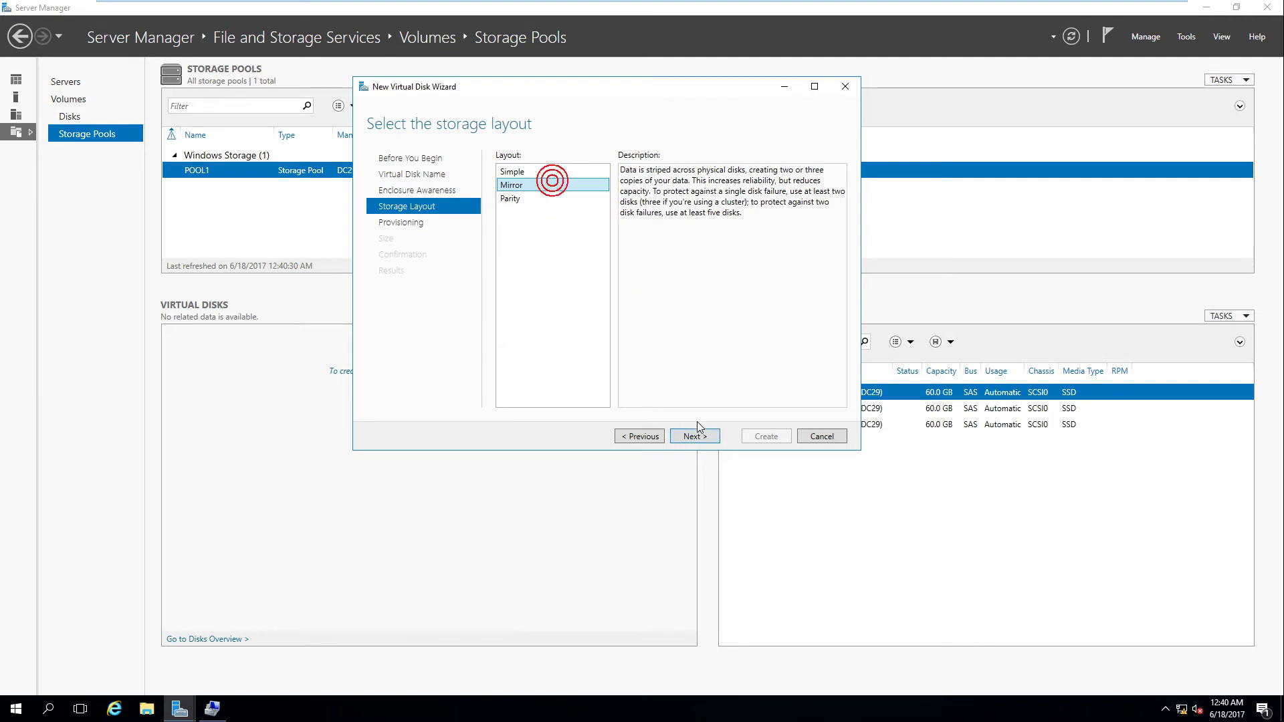
click(702, 437)
Make DATA thin provisioned with a 10 GB size and create it
click(508, 173)
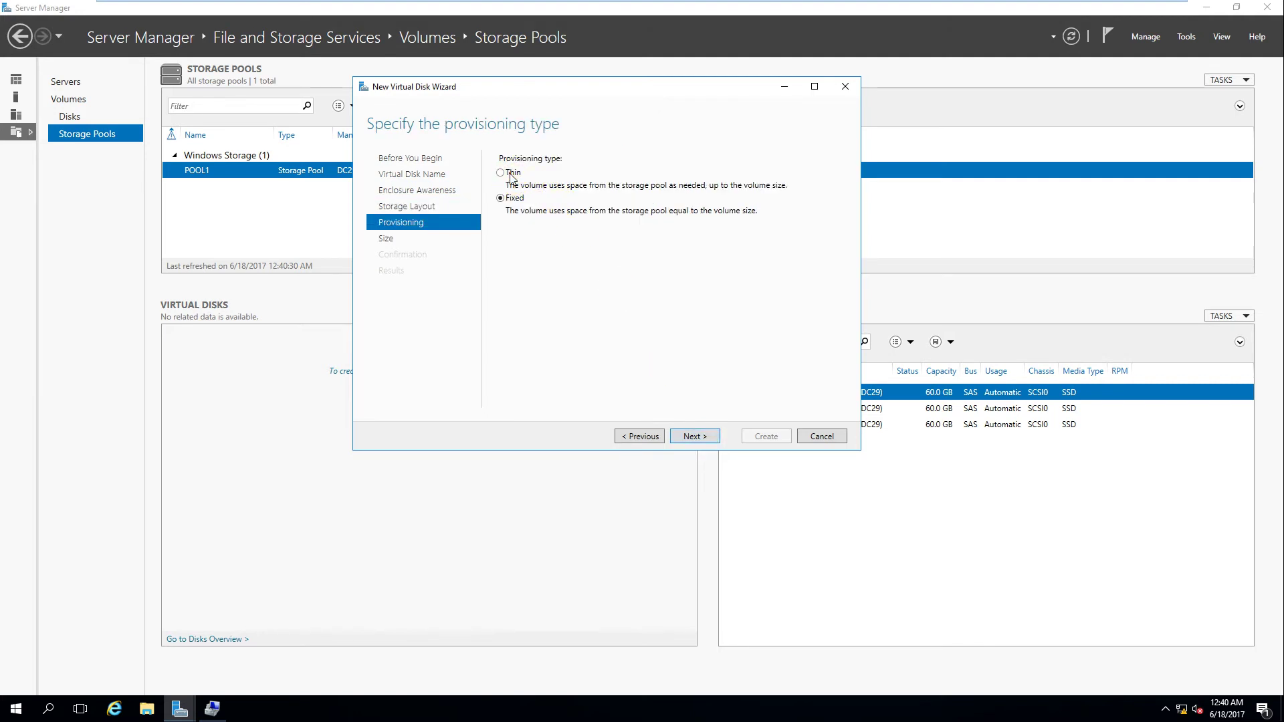
click(698, 439)
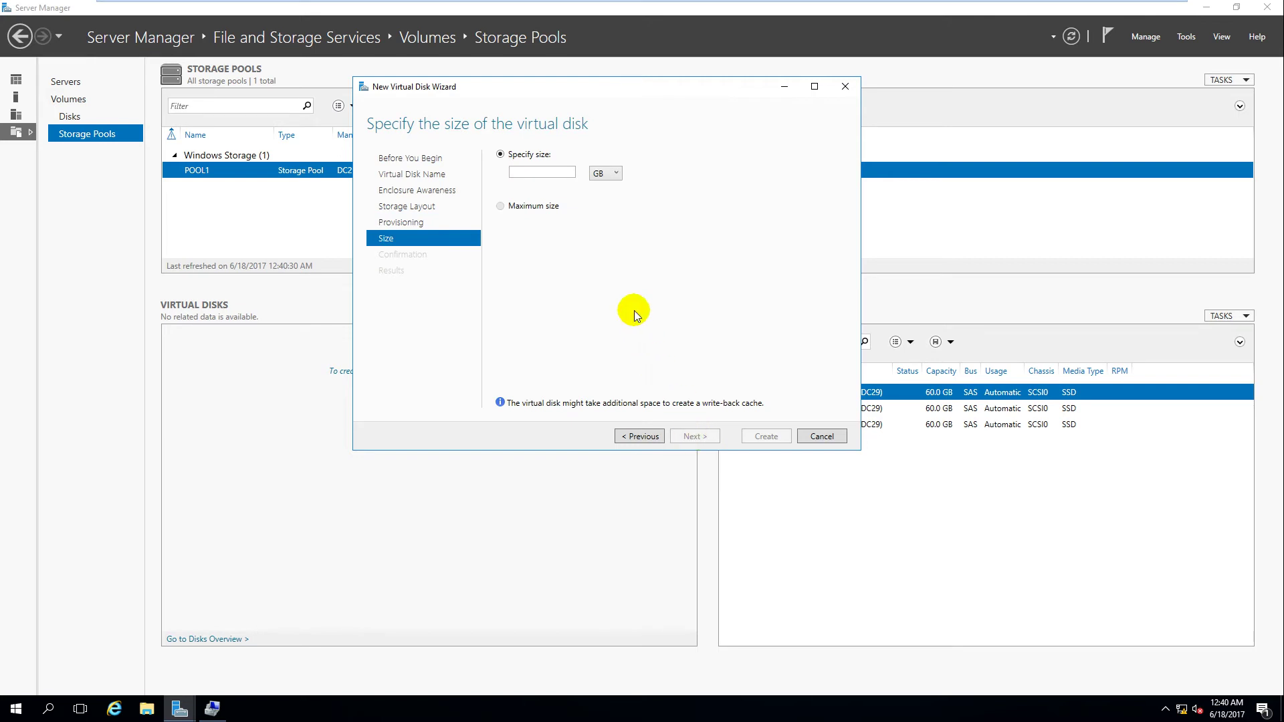
click(525, 172)
text(10)
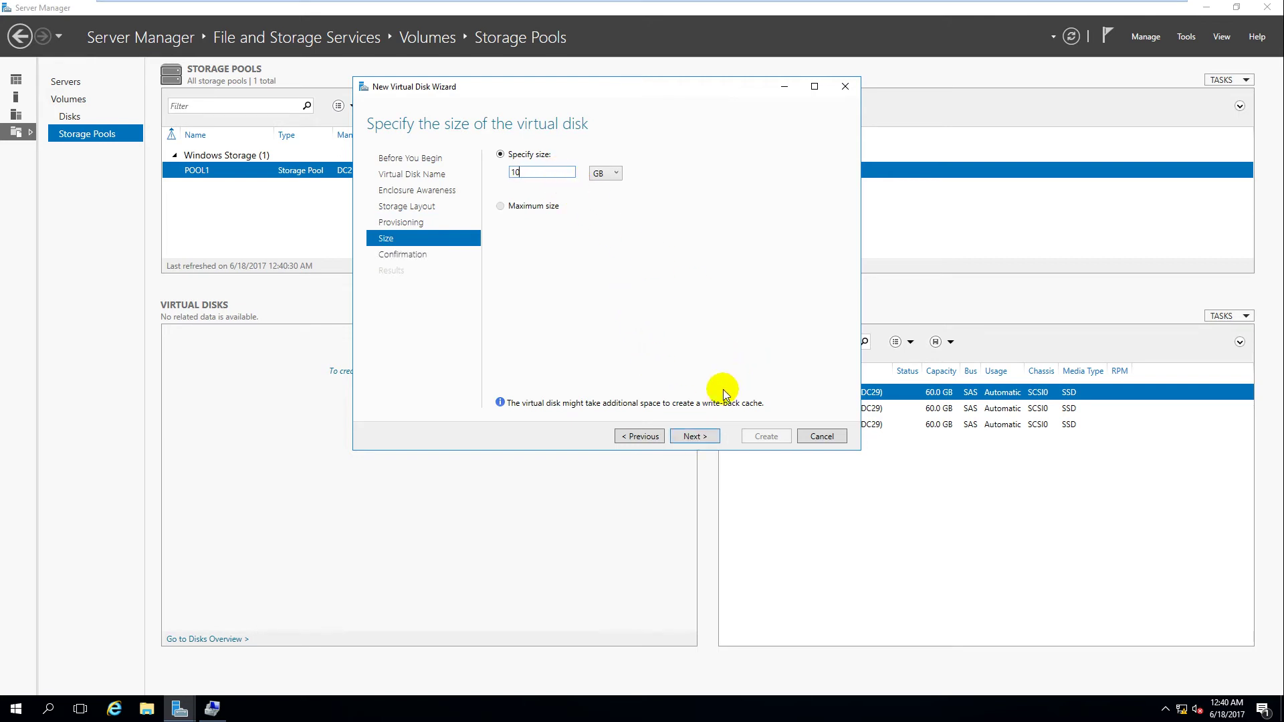
click(694, 436)
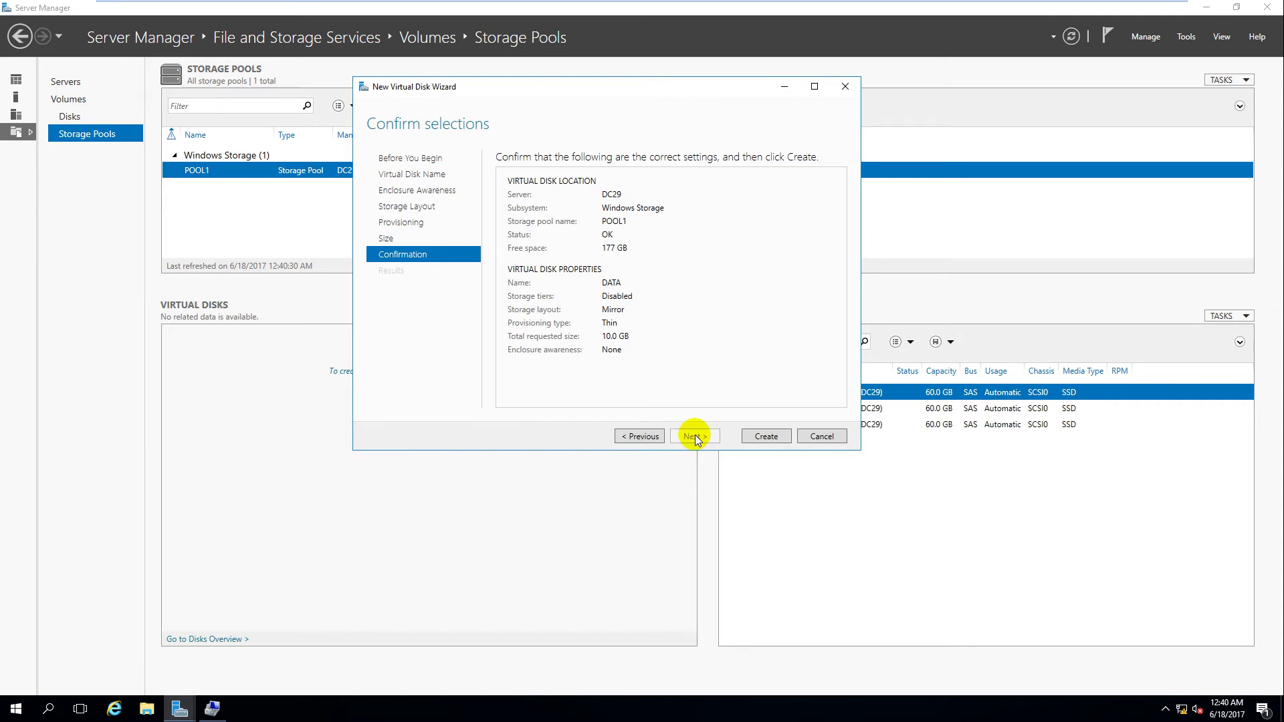
click(770, 438)
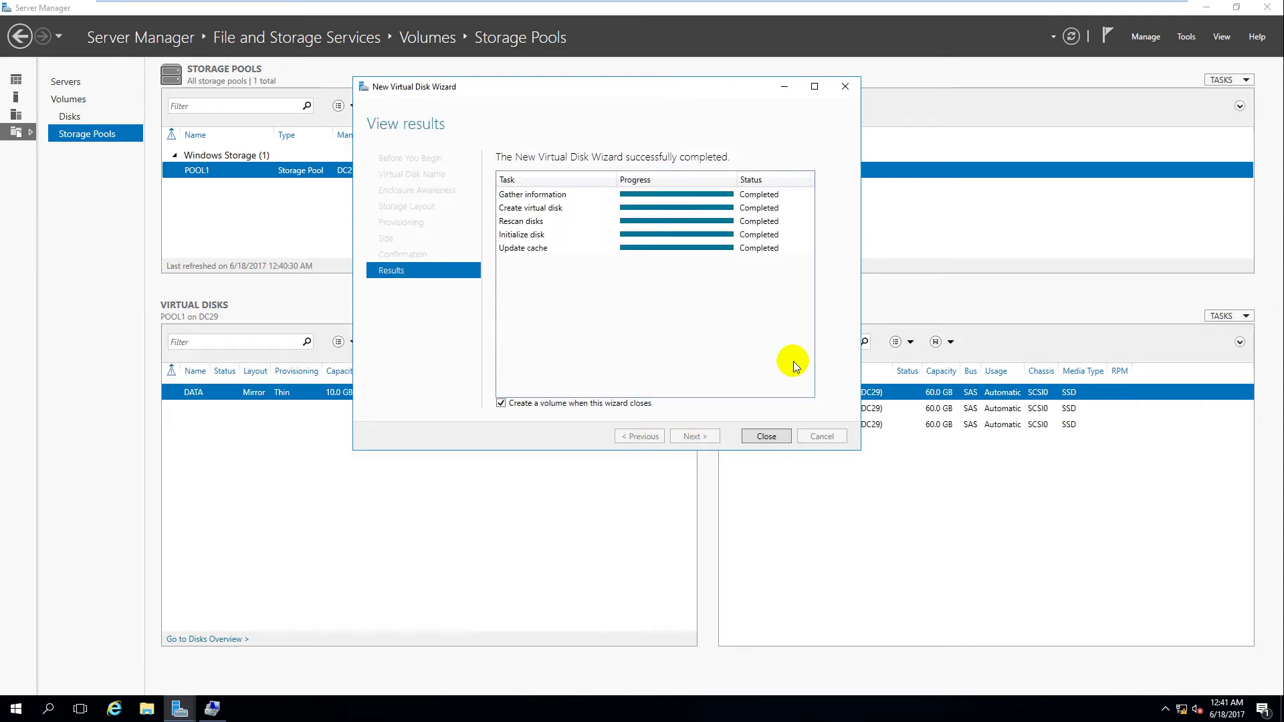
Create a full-size NTFS volume E: labelled DATA on the DATA virtual disk
click(777, 436)
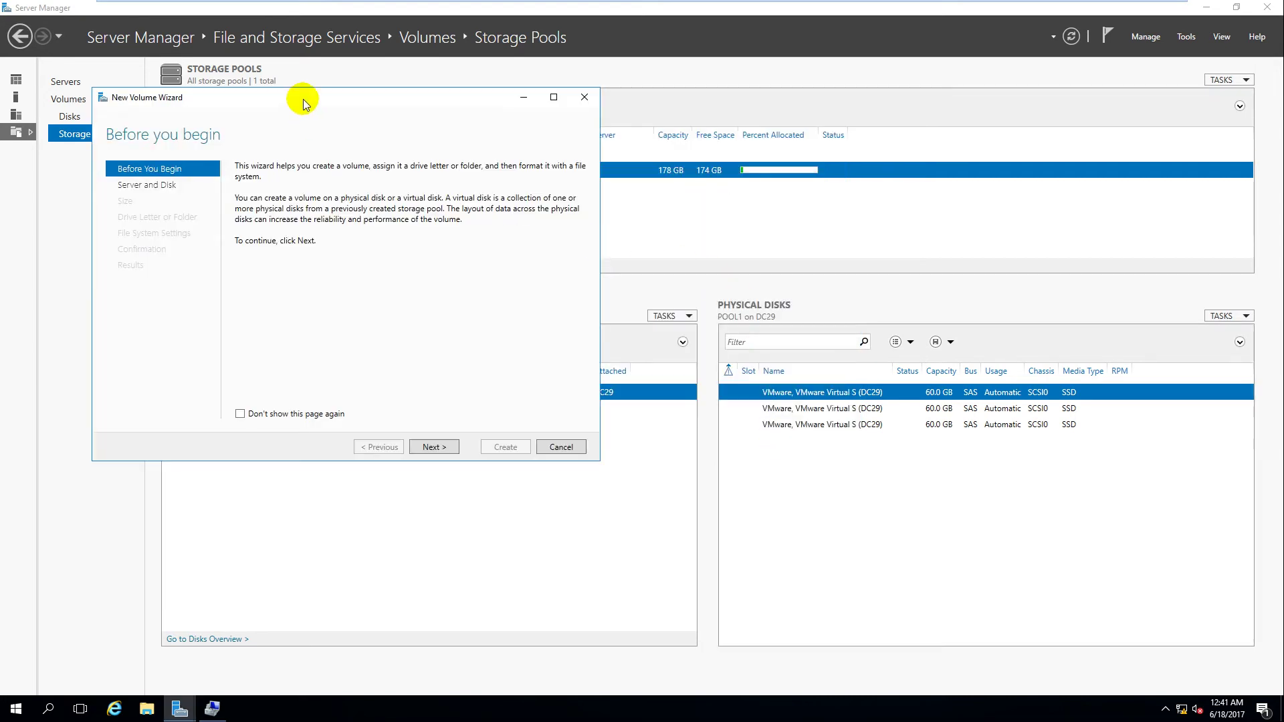
drag(331, 104, 658, 70)
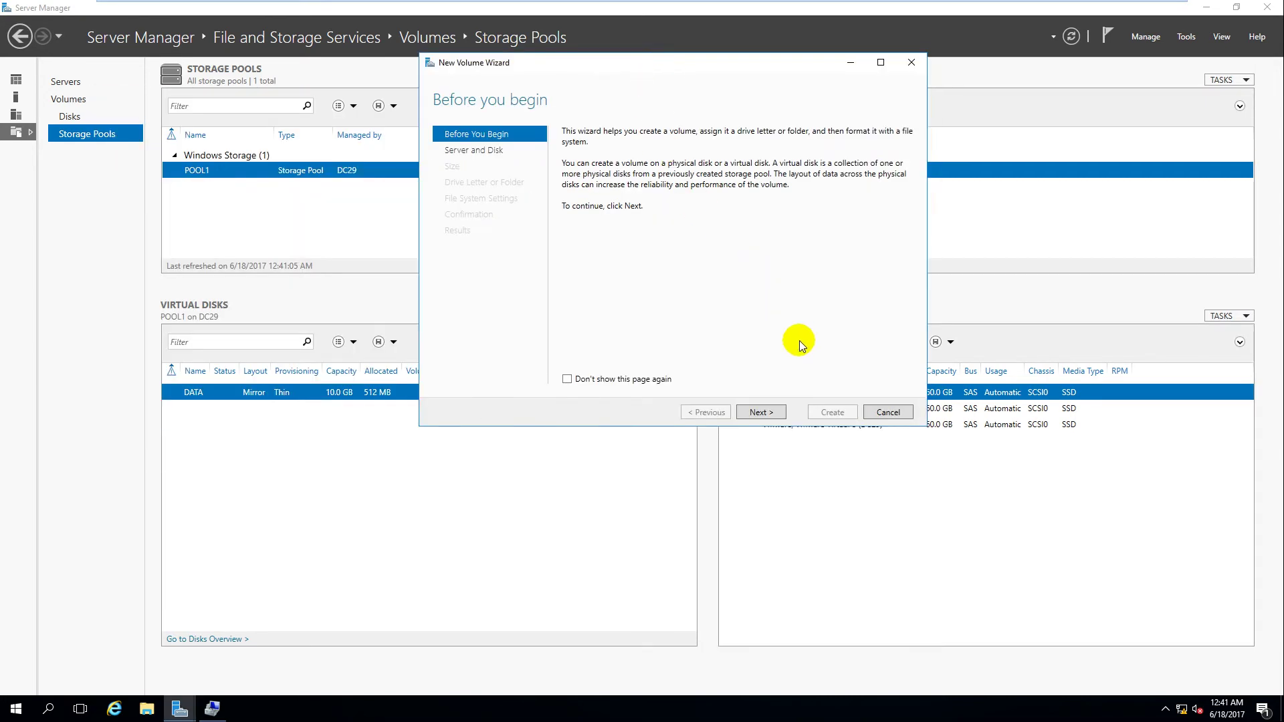
click(761, 413)
click(762, 413)
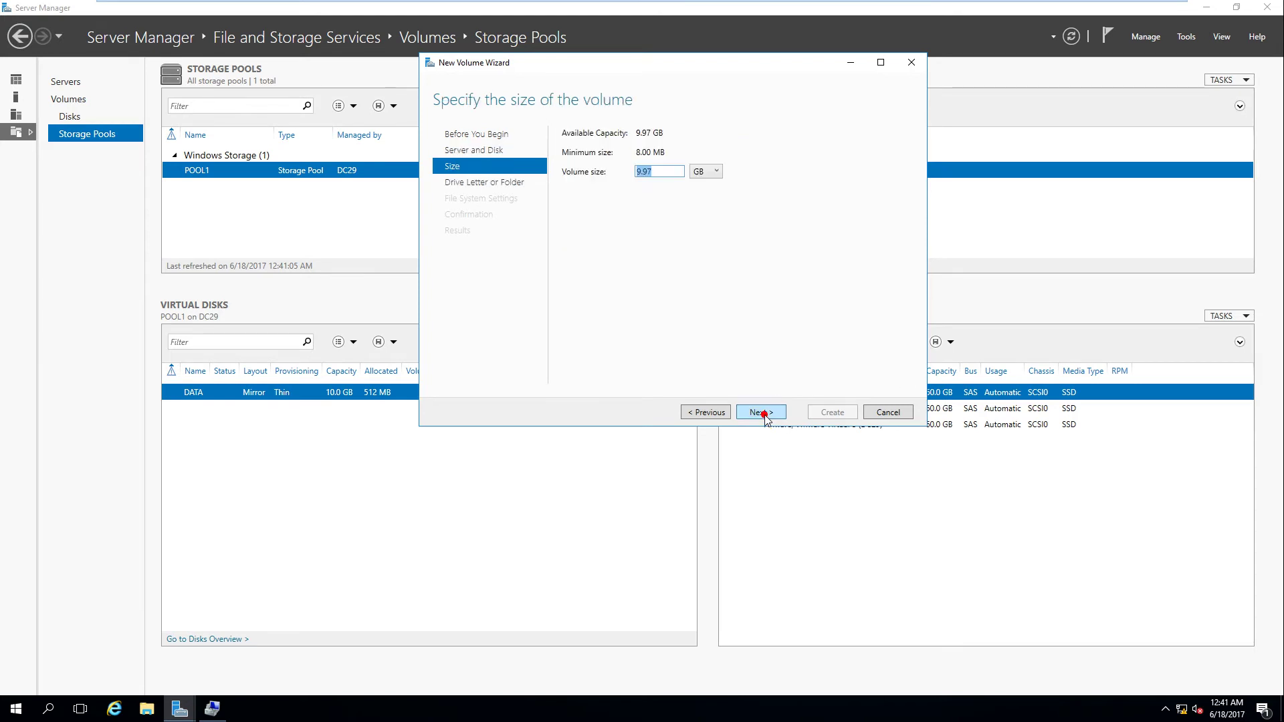
click(764, 415)
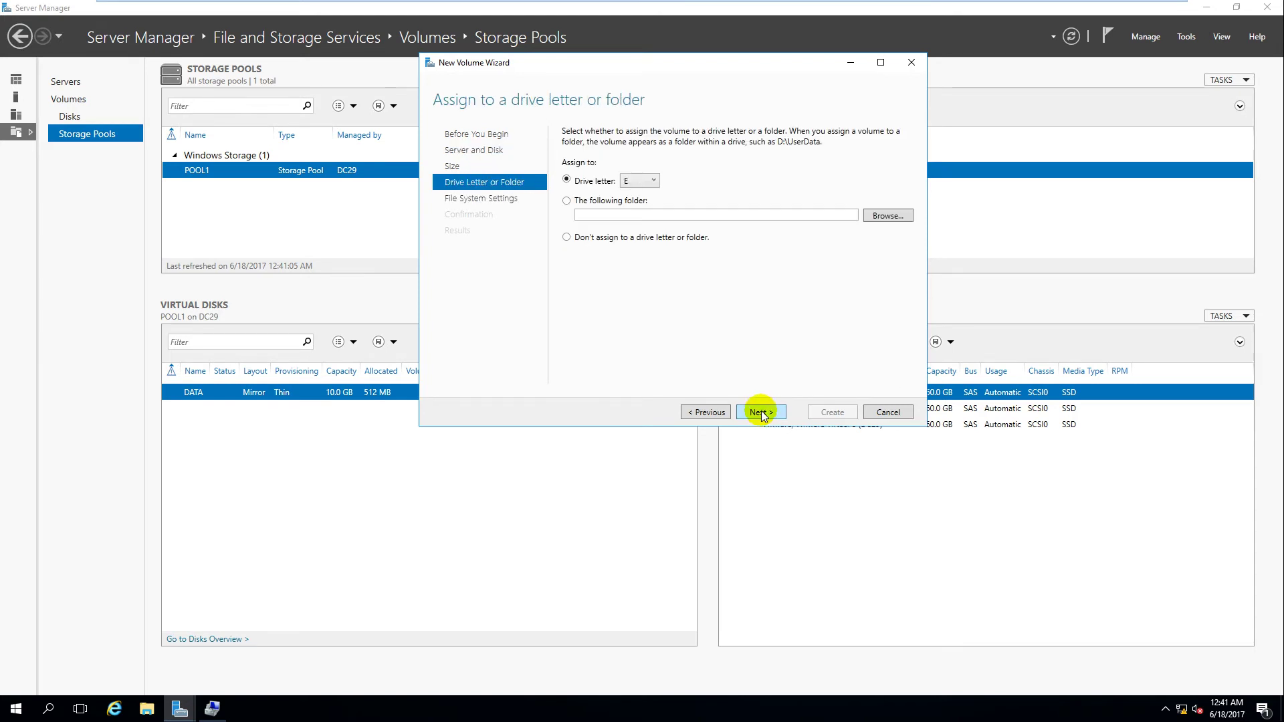
click(762, 411)
double_click(699, 178)
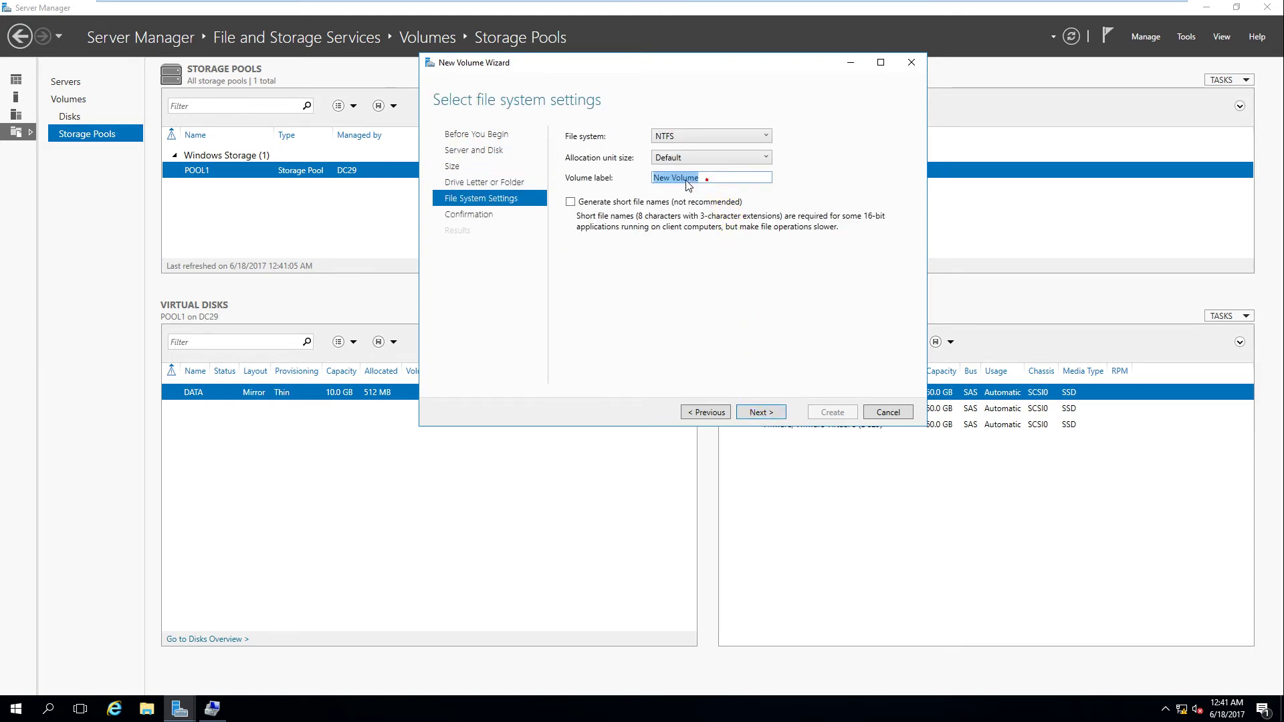
text(DAR)
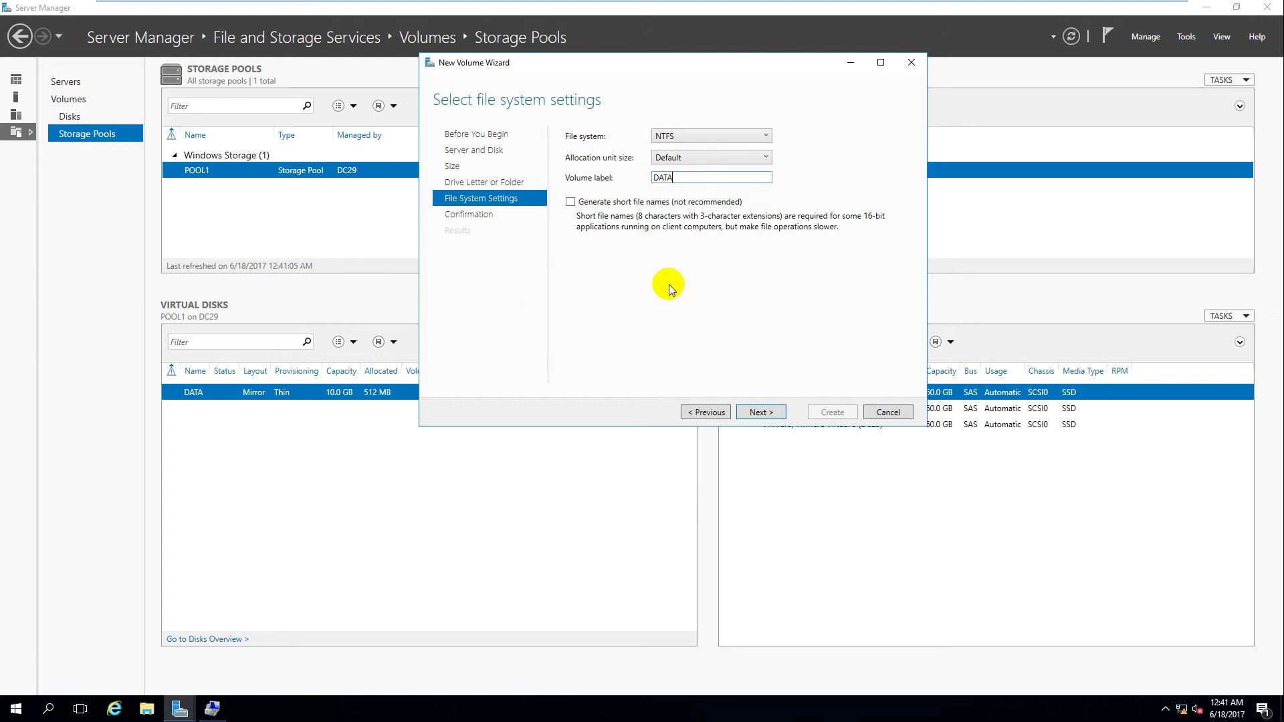
click(767, 414)
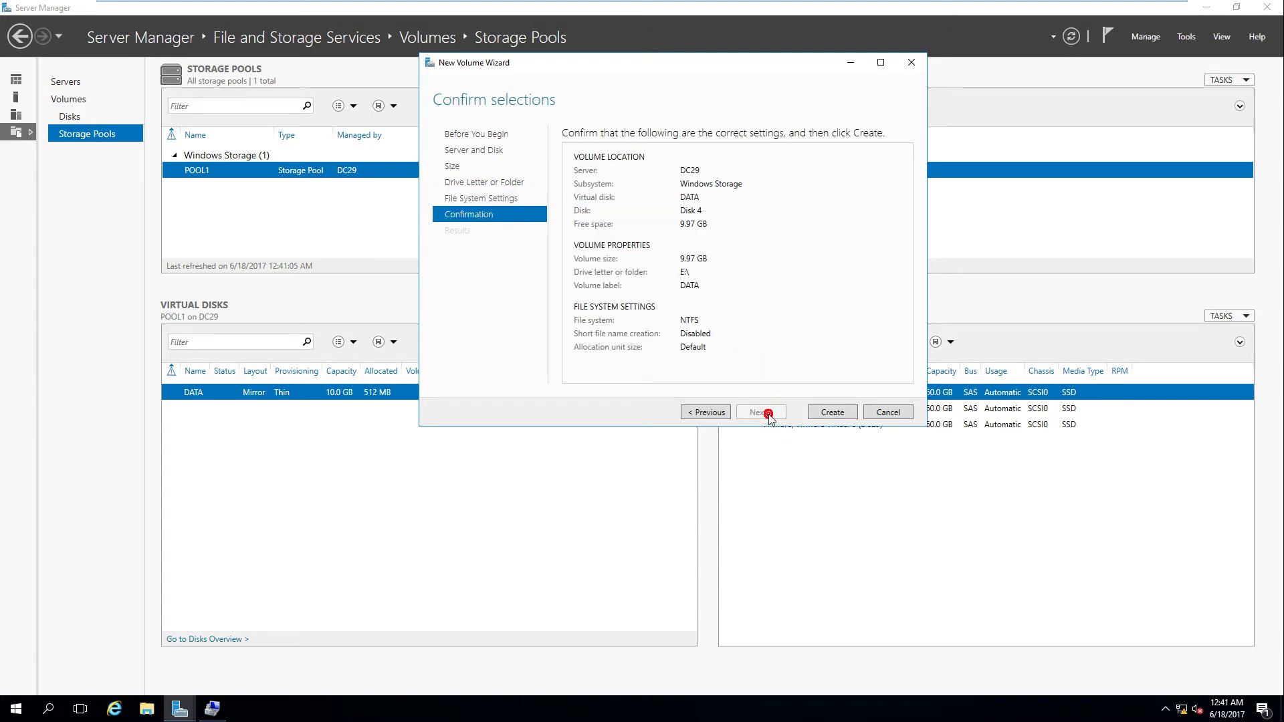
click(832, 413)
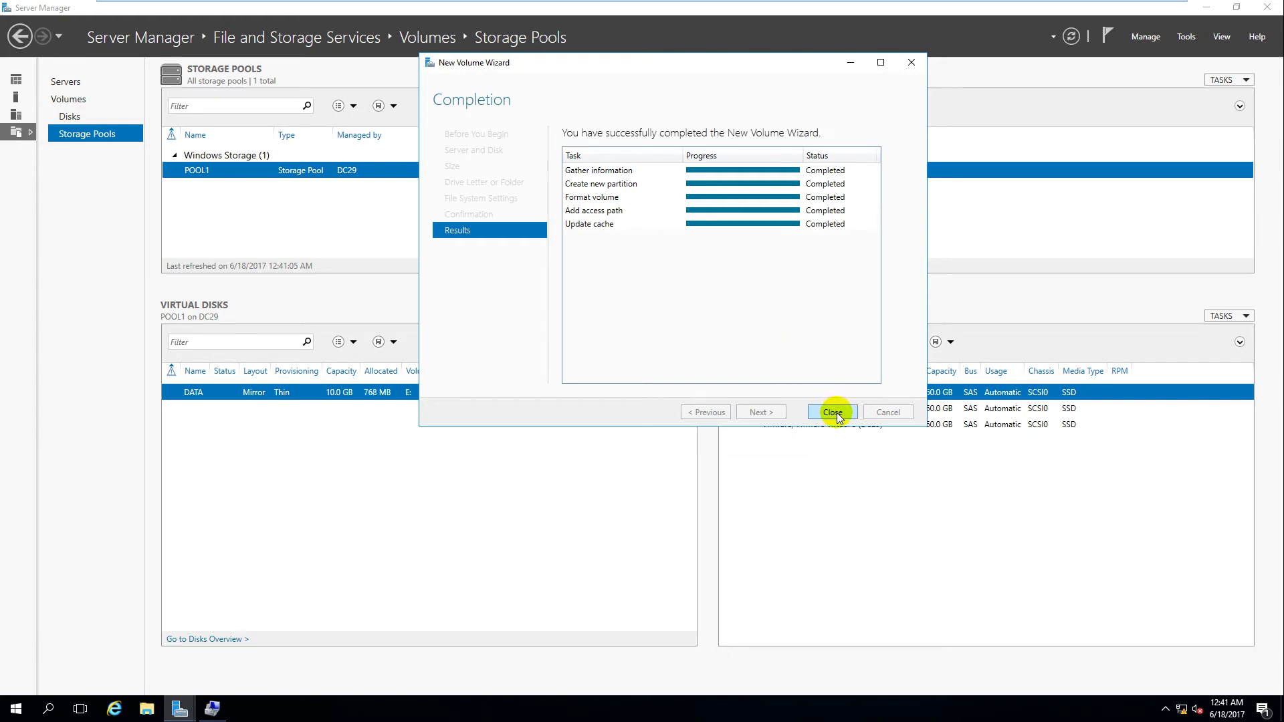
click(837, 412)
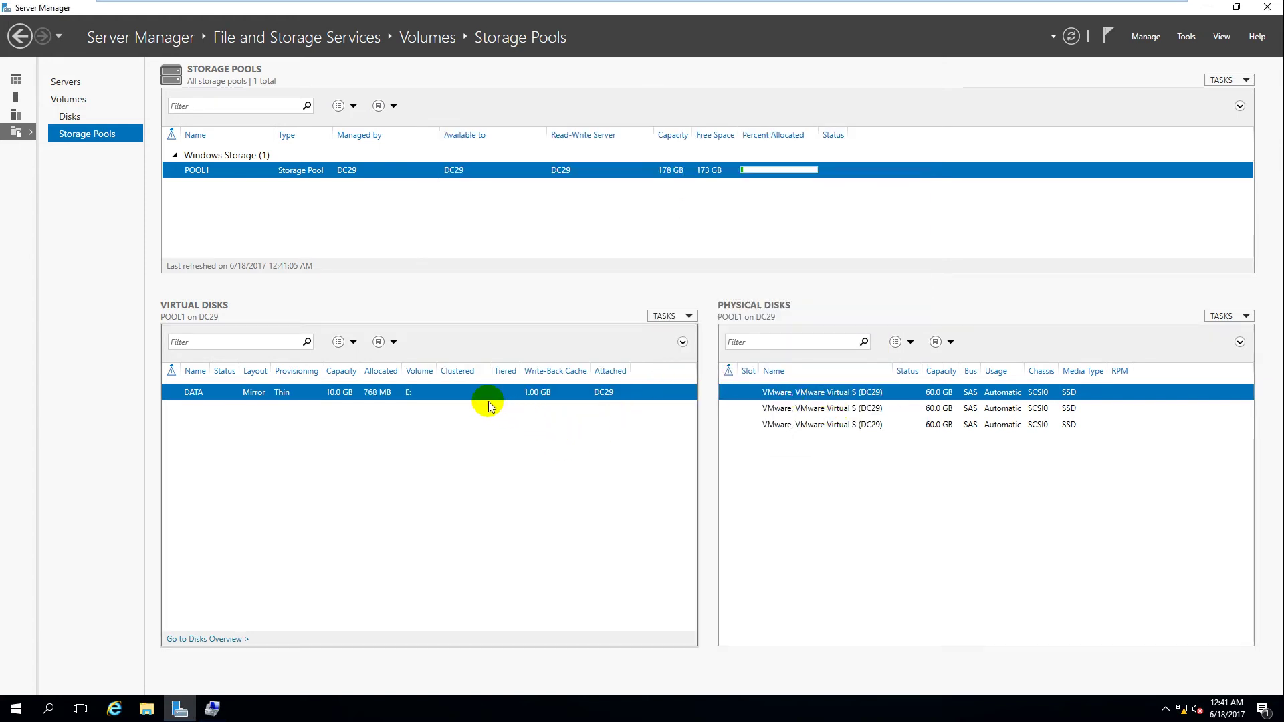
click(147, 708)
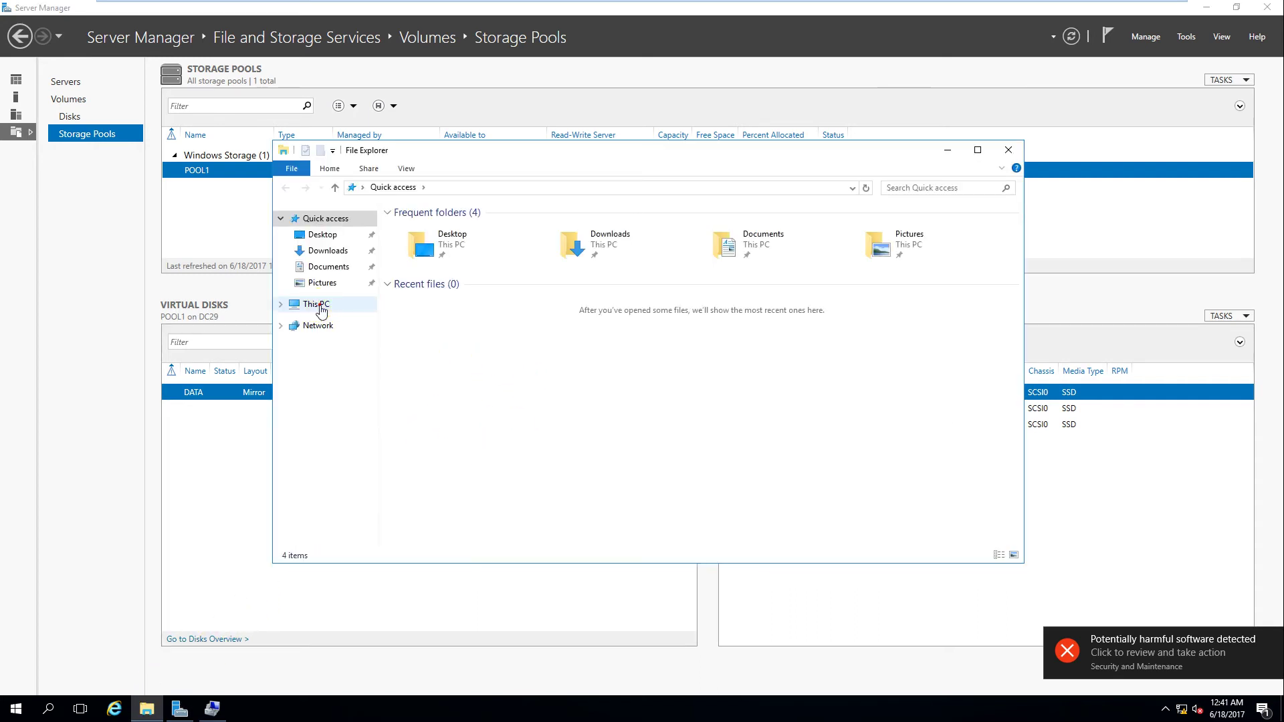
click(317, 304)
click(815, 346)
click(817, 348)
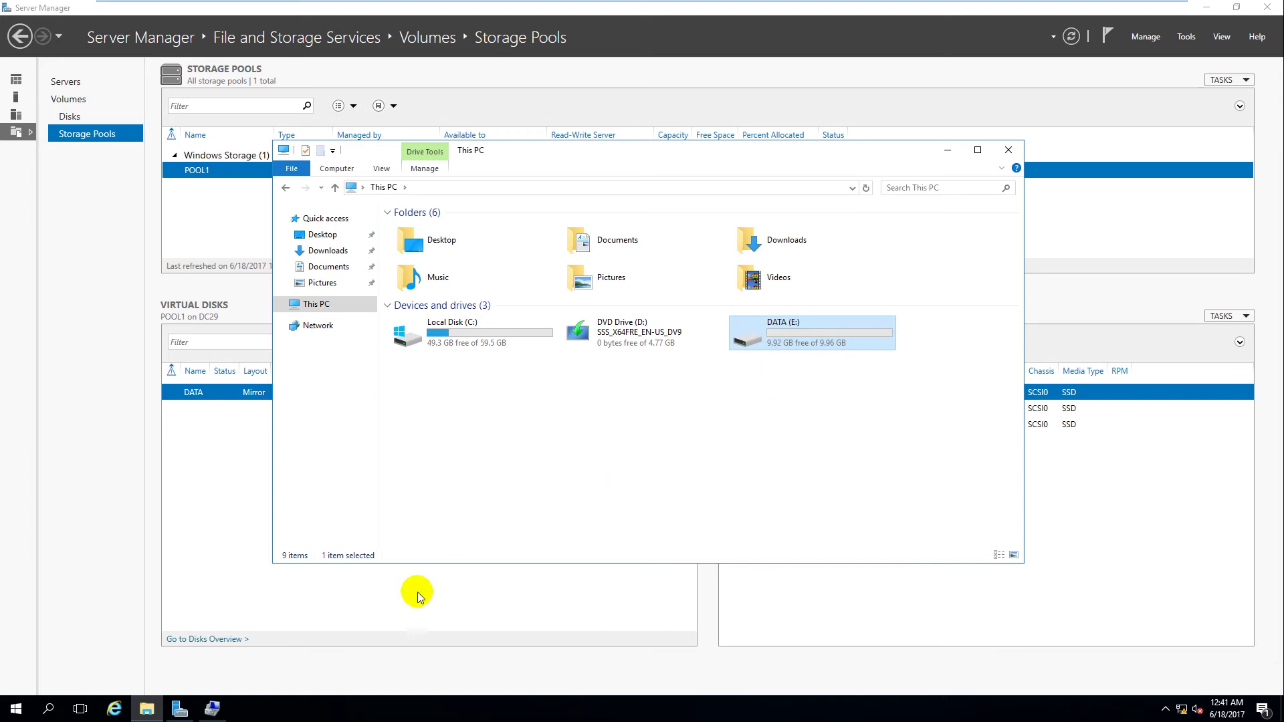
click(372, 594)
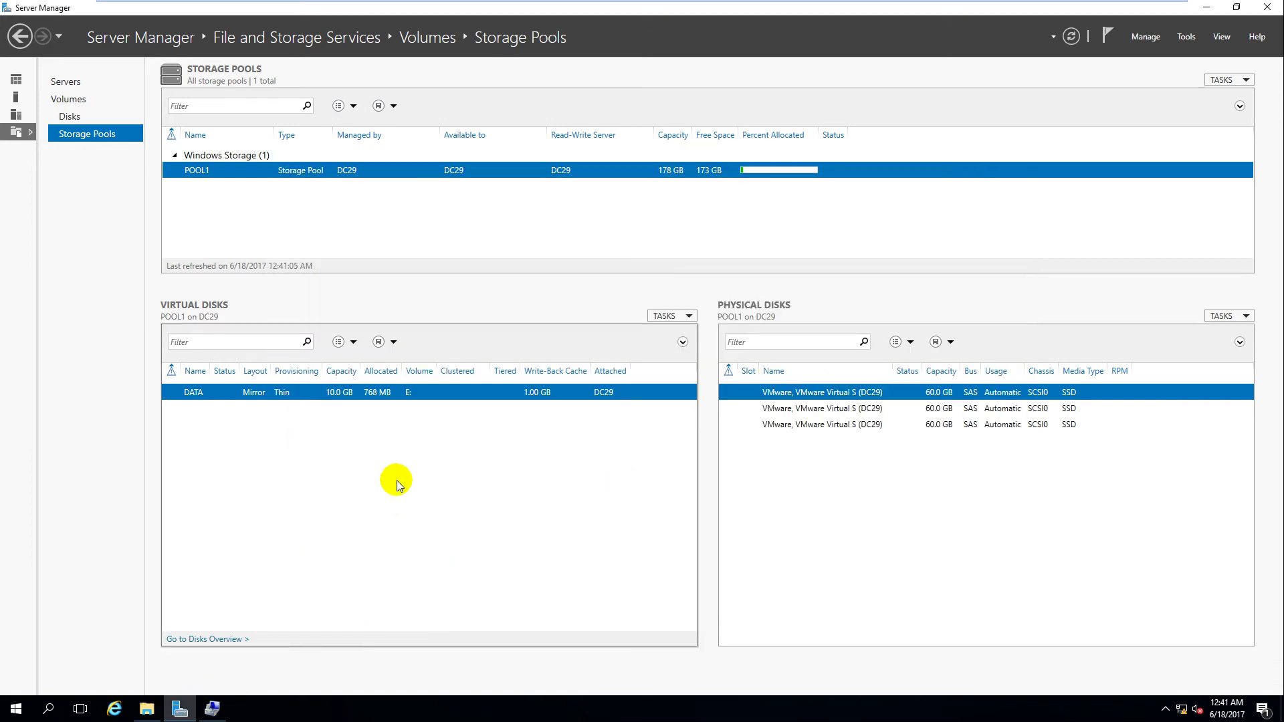
Start a new virtual disk in POOL1 and name it SETUP
click(677, 317)
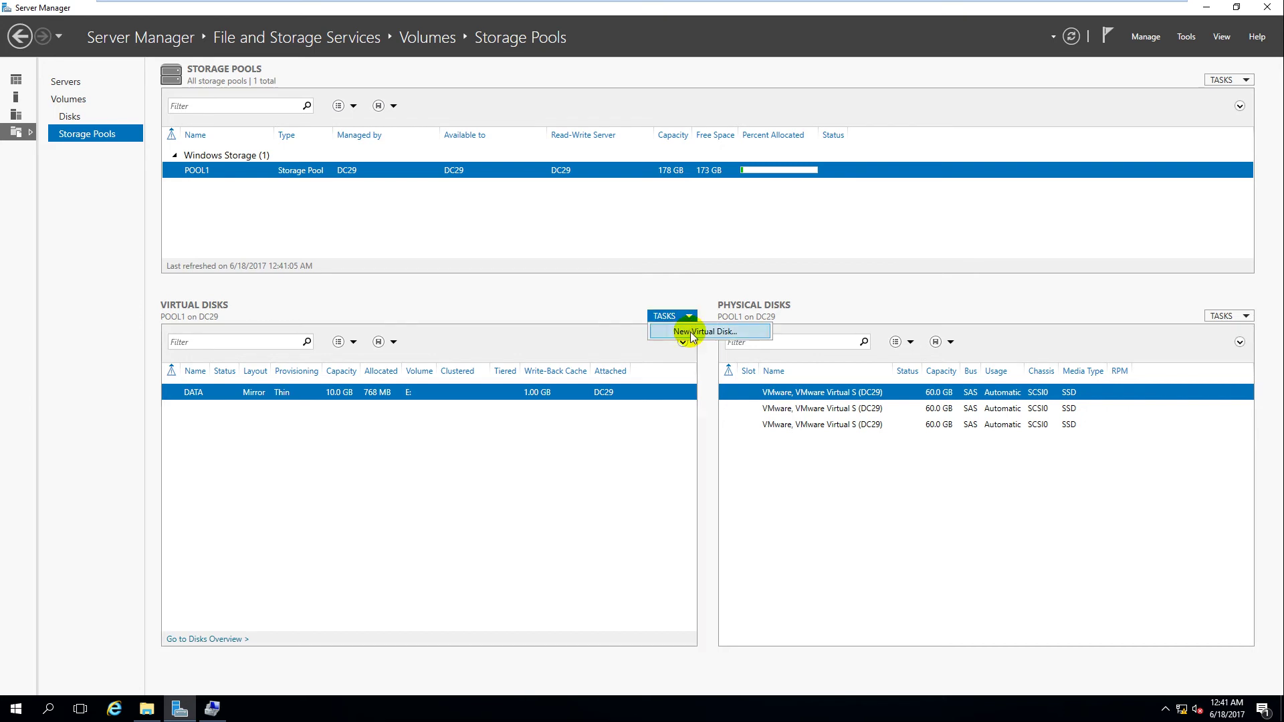
click(683, 329)
drag(642, 207, 796, 130)
click(723, 194)
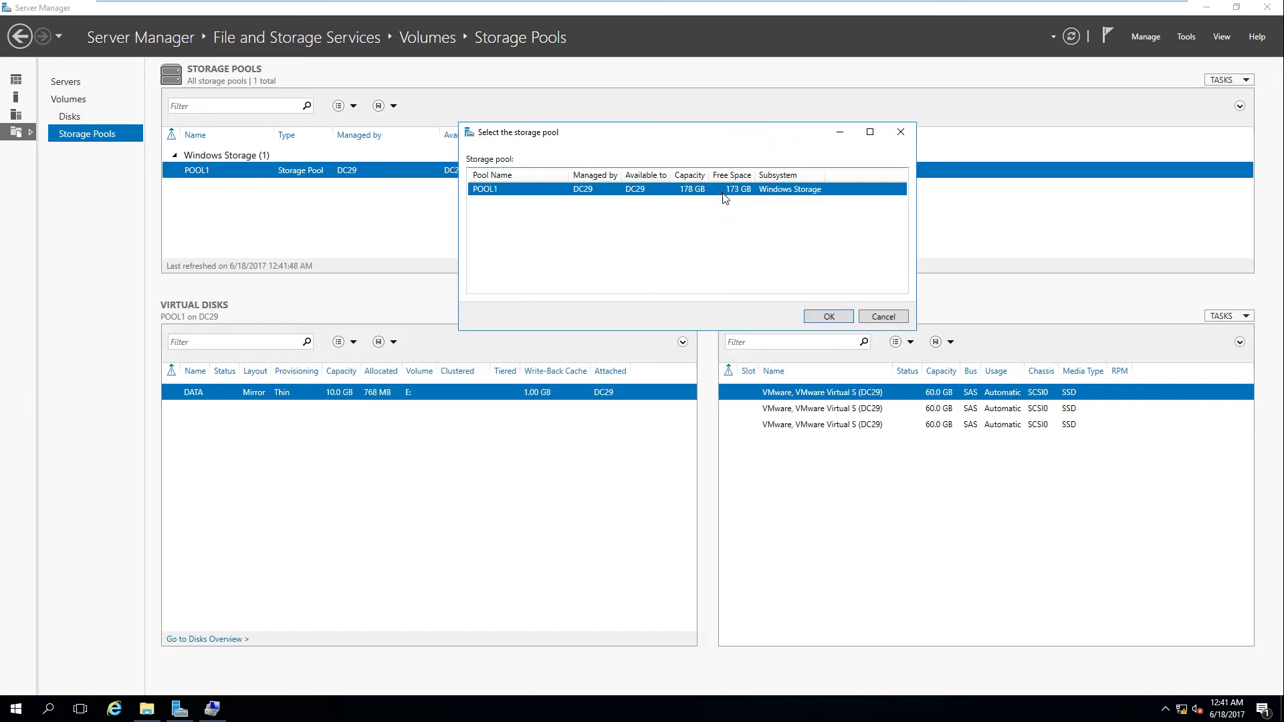
click(829, 317)
drag(400, 100, 700, 49)
click(732, 396)
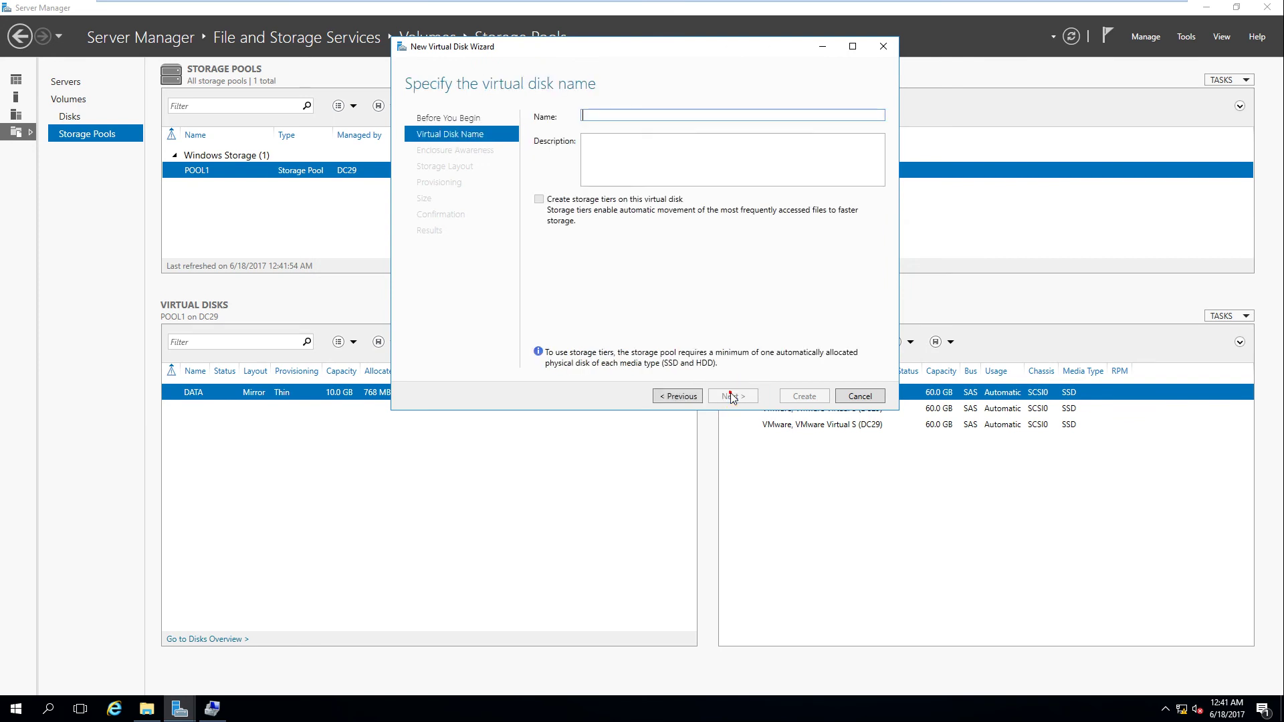
text(SETUP)
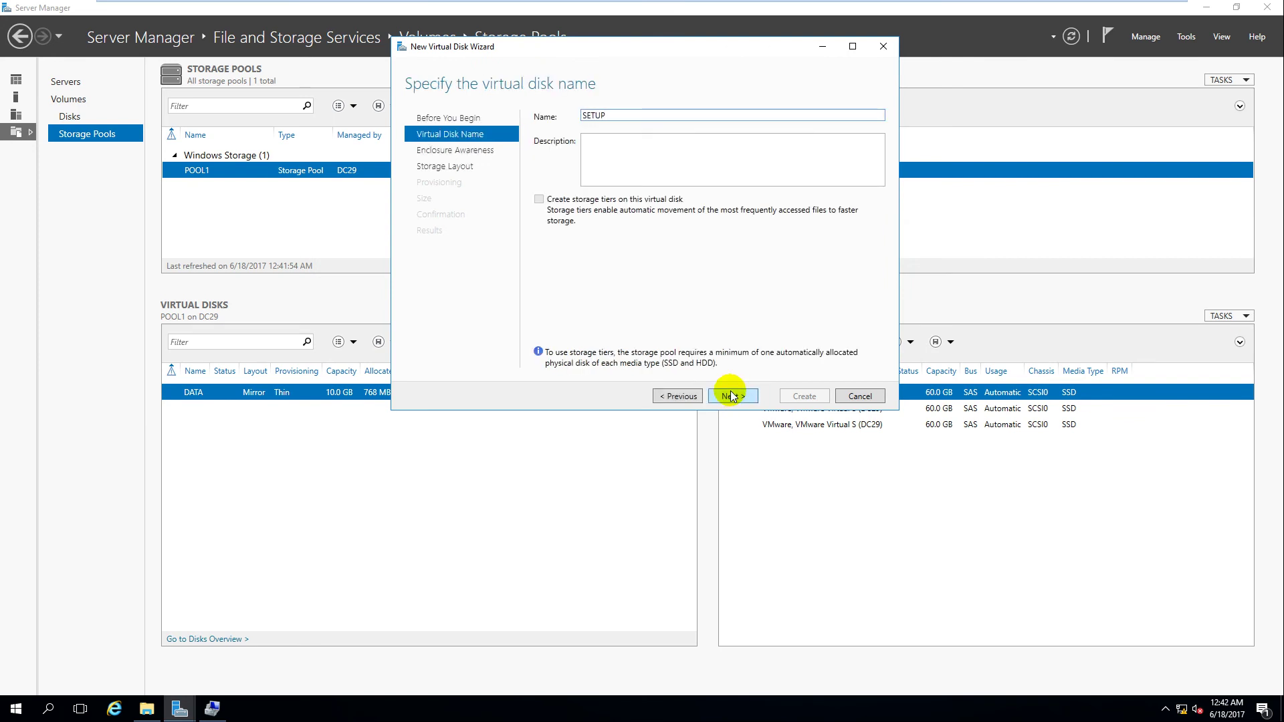
click(732, 396)
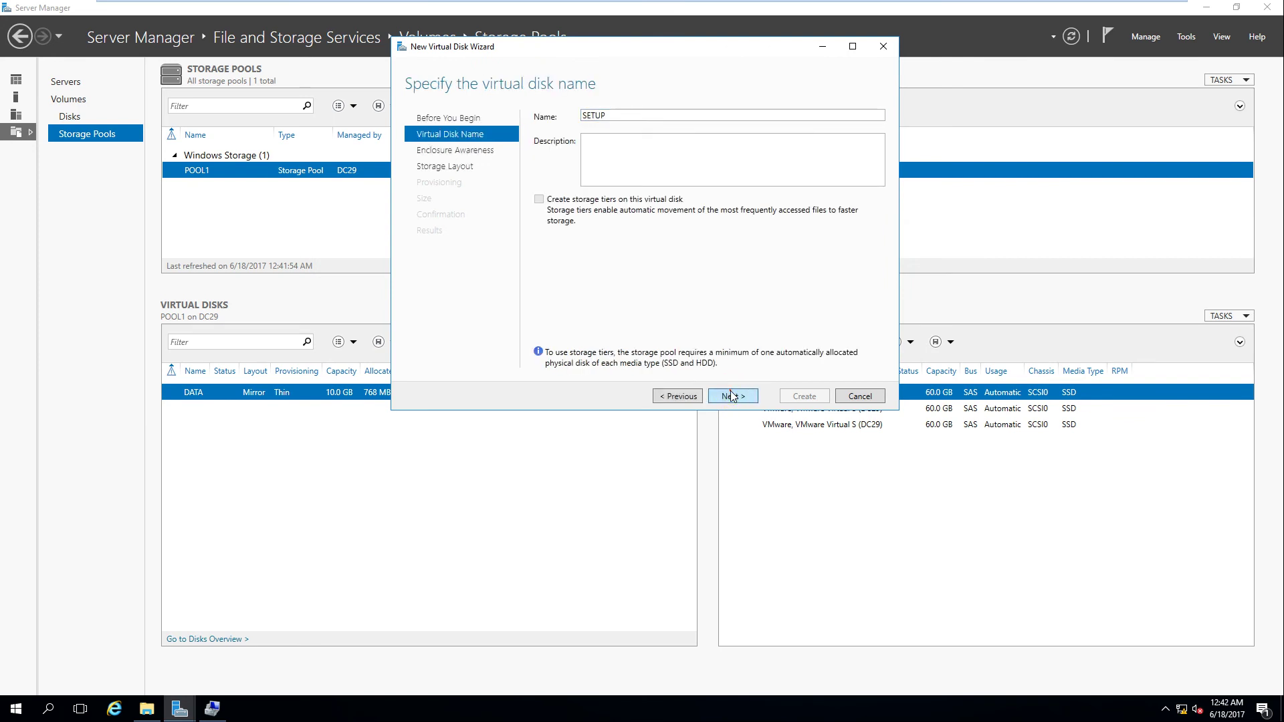
Give SETUP a Mirror layout, thin provisioning and 20 GB size, then create it
click(731, 396)
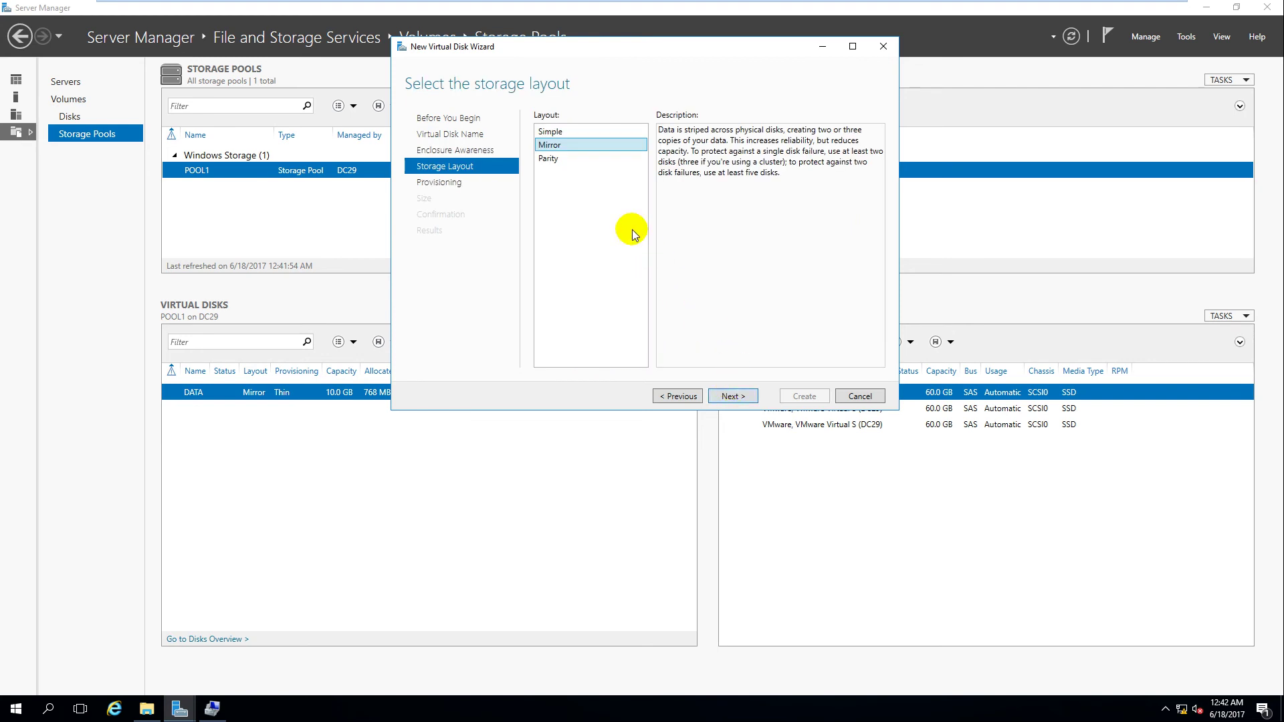
click(732, 396)
click(552, 132)
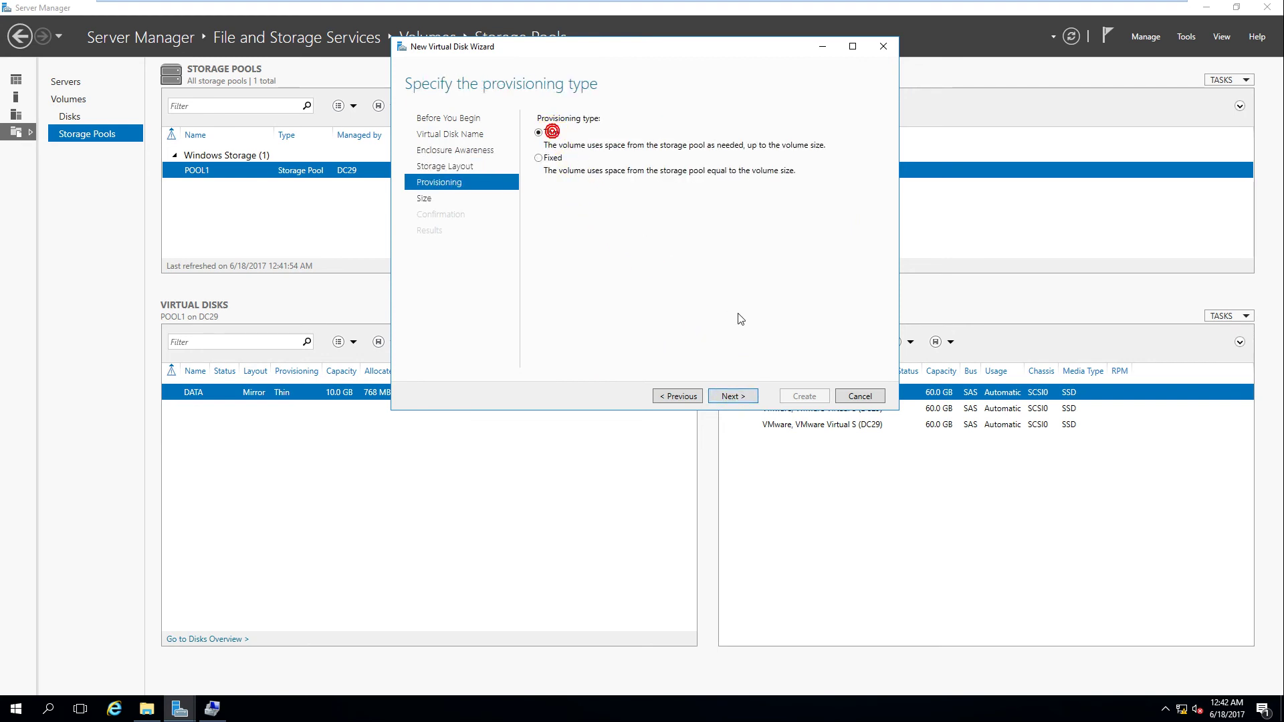
click(740, 396)
click(582, 132)
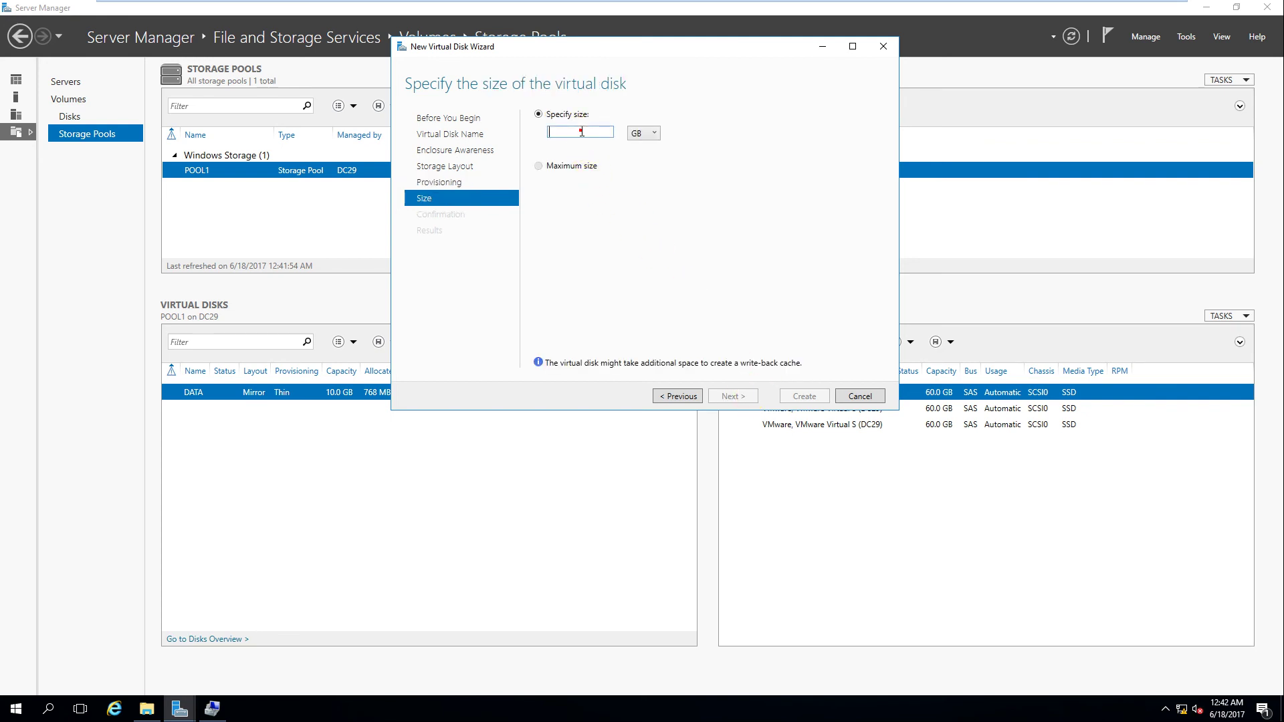
text(20)
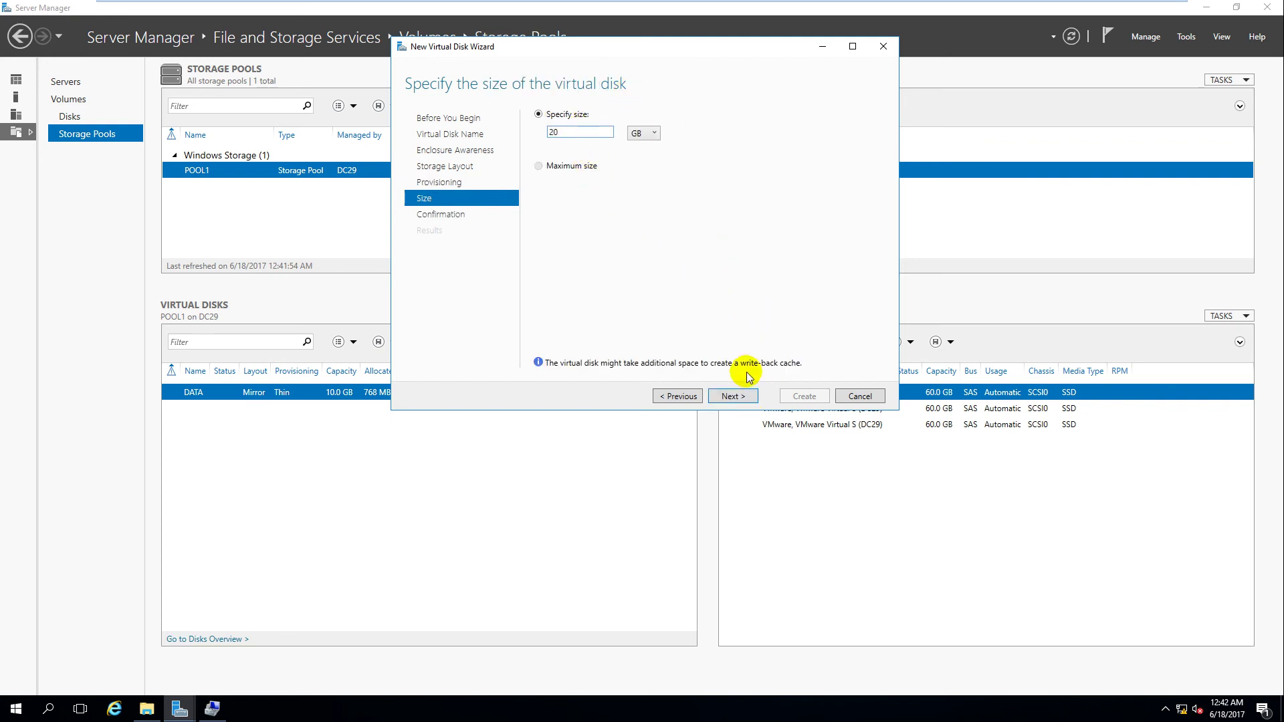
click(736, 395)
click(812, 395)
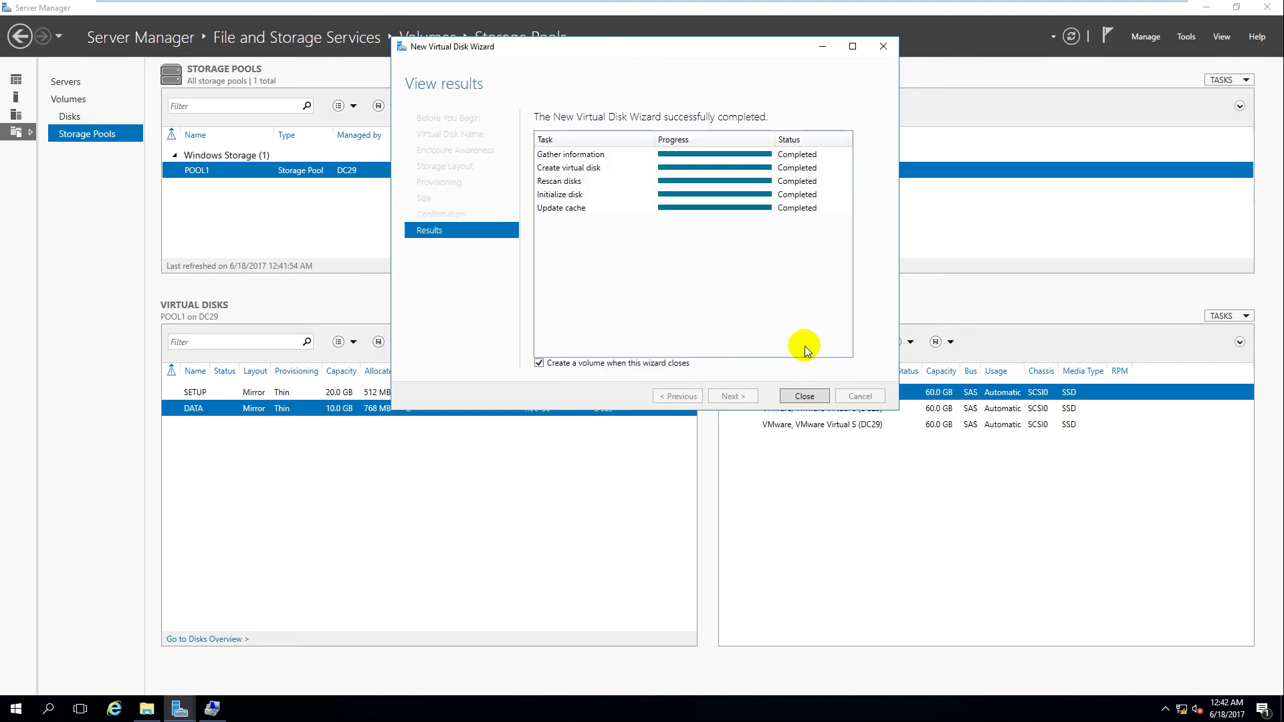
click(805, 396)
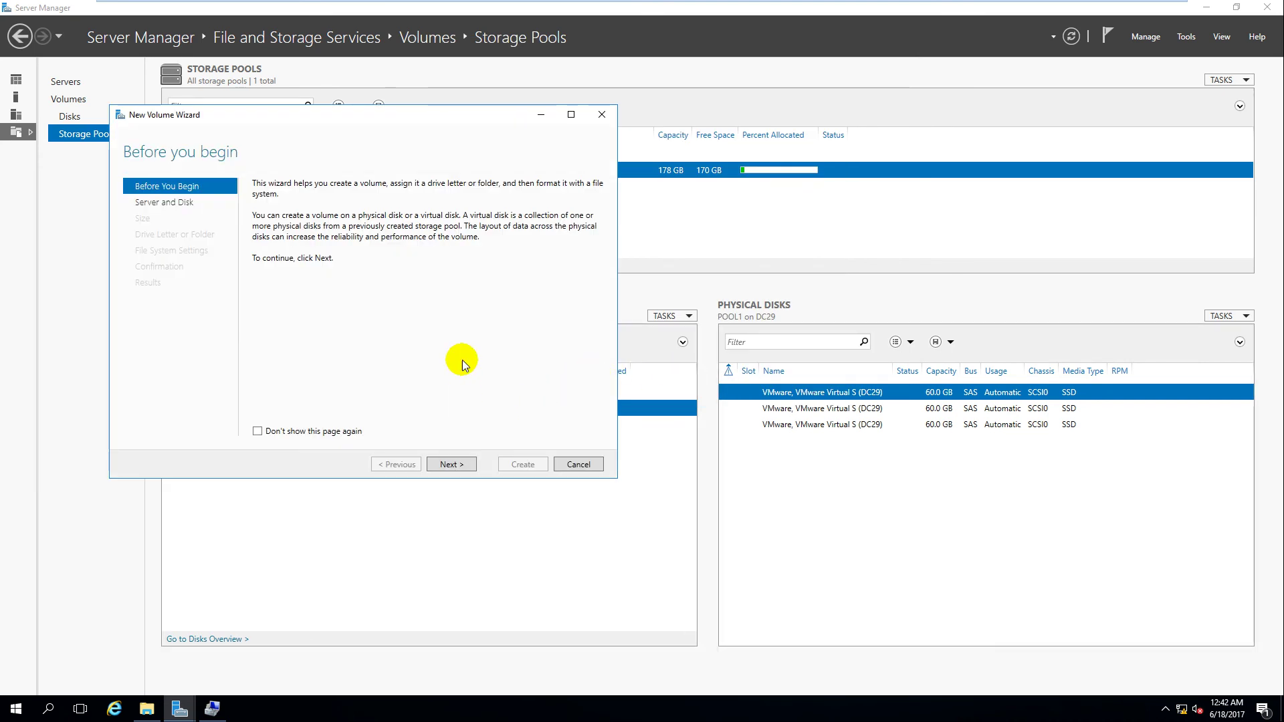
Create a full-size 19.9 GB NTFS volume on Disk 5 with drive letter F: and label SETUP
drag(458, 121, 750, 44)
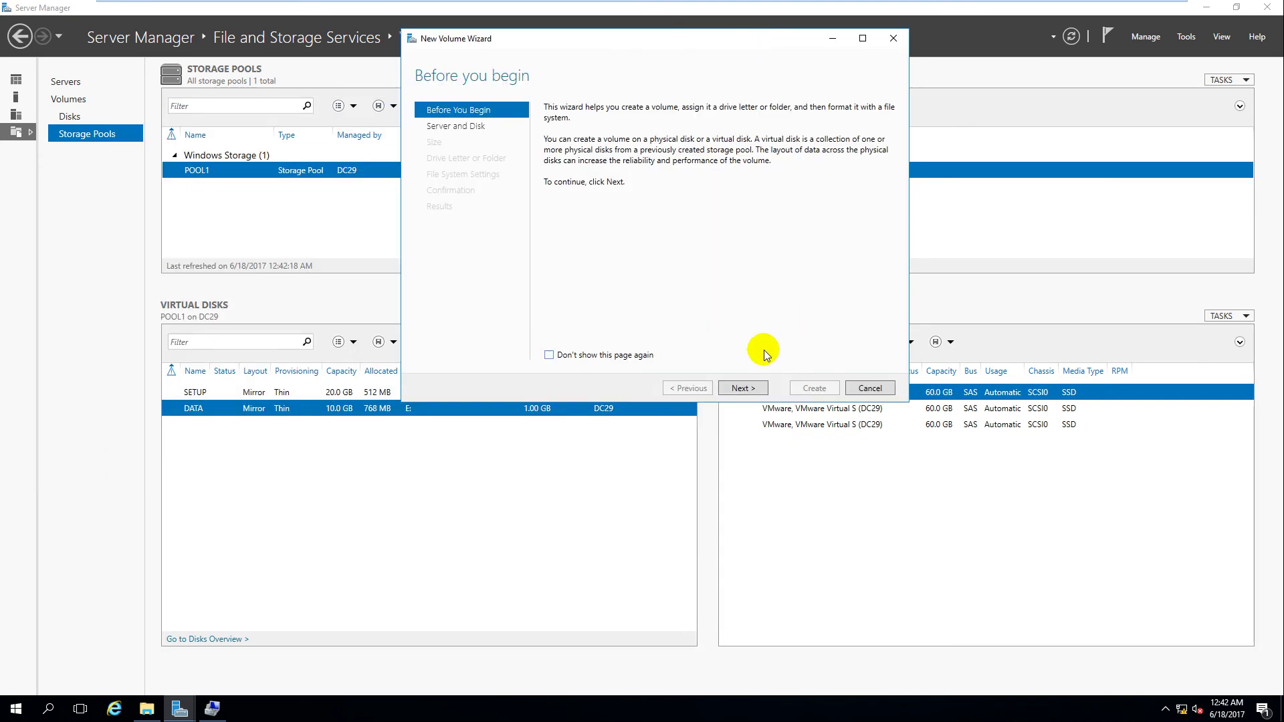
click(755, 388)
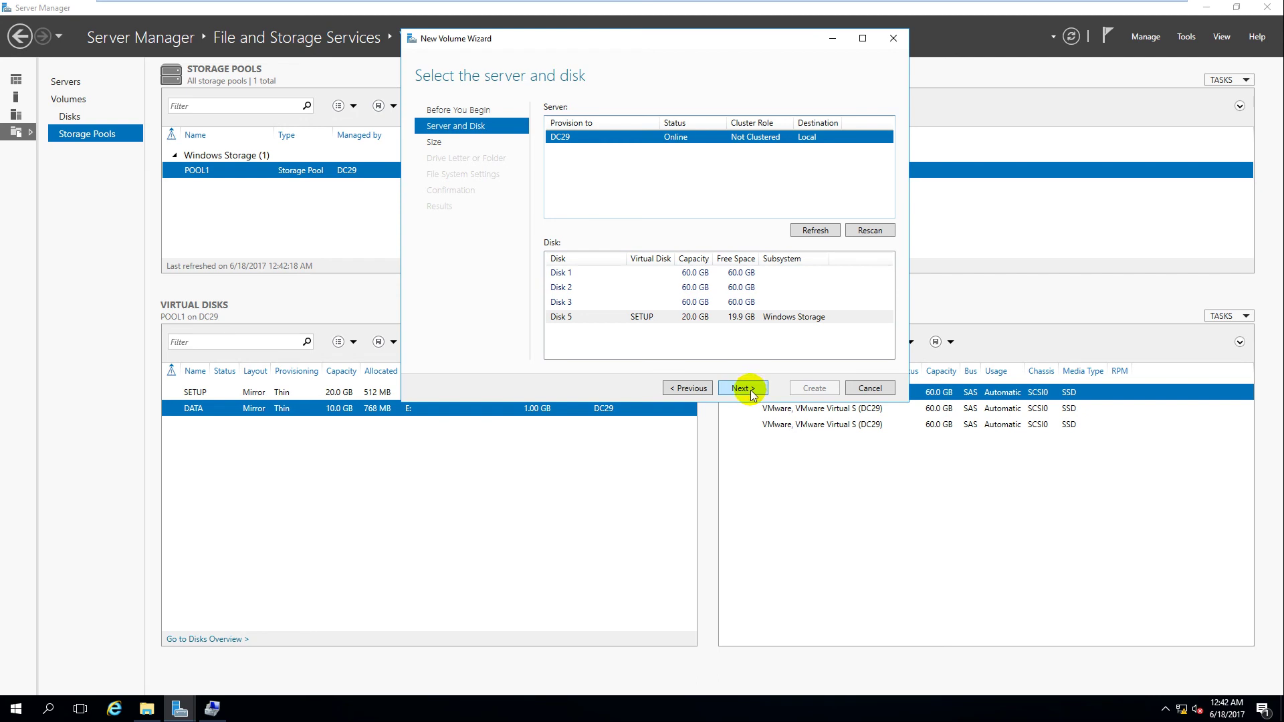
click(742, 389)
click(742, 389)
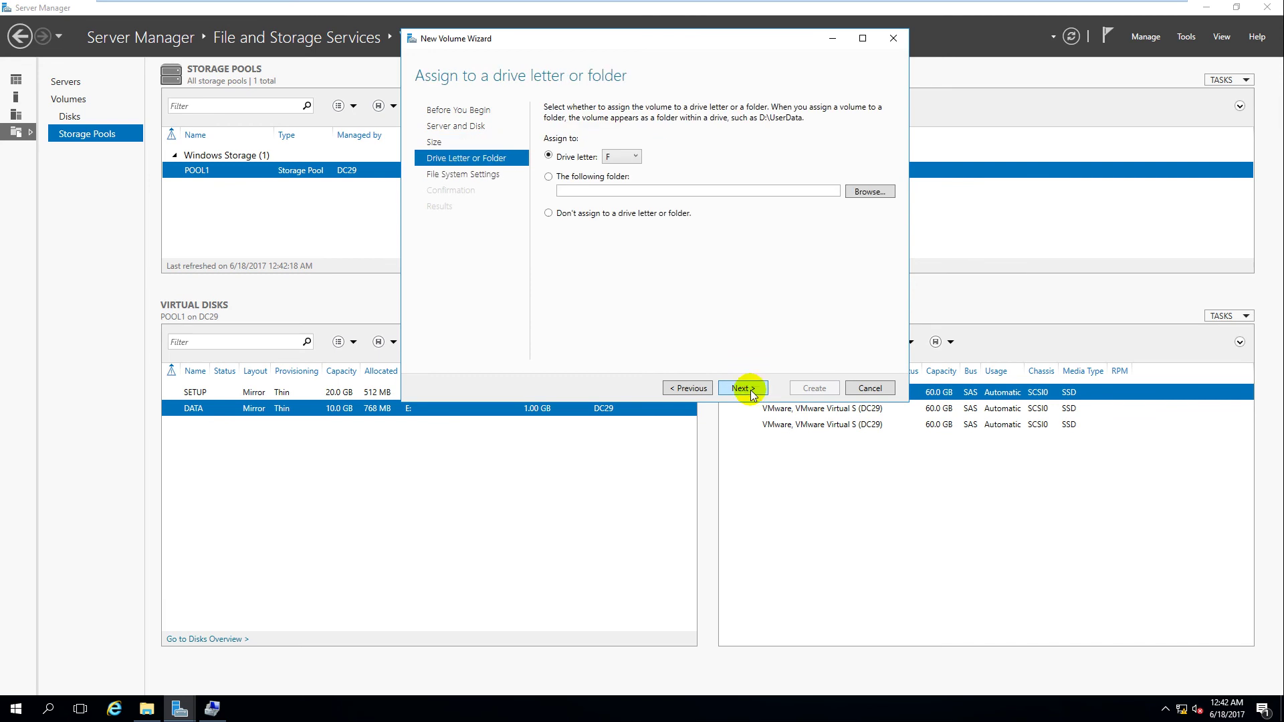
click(751, 392)
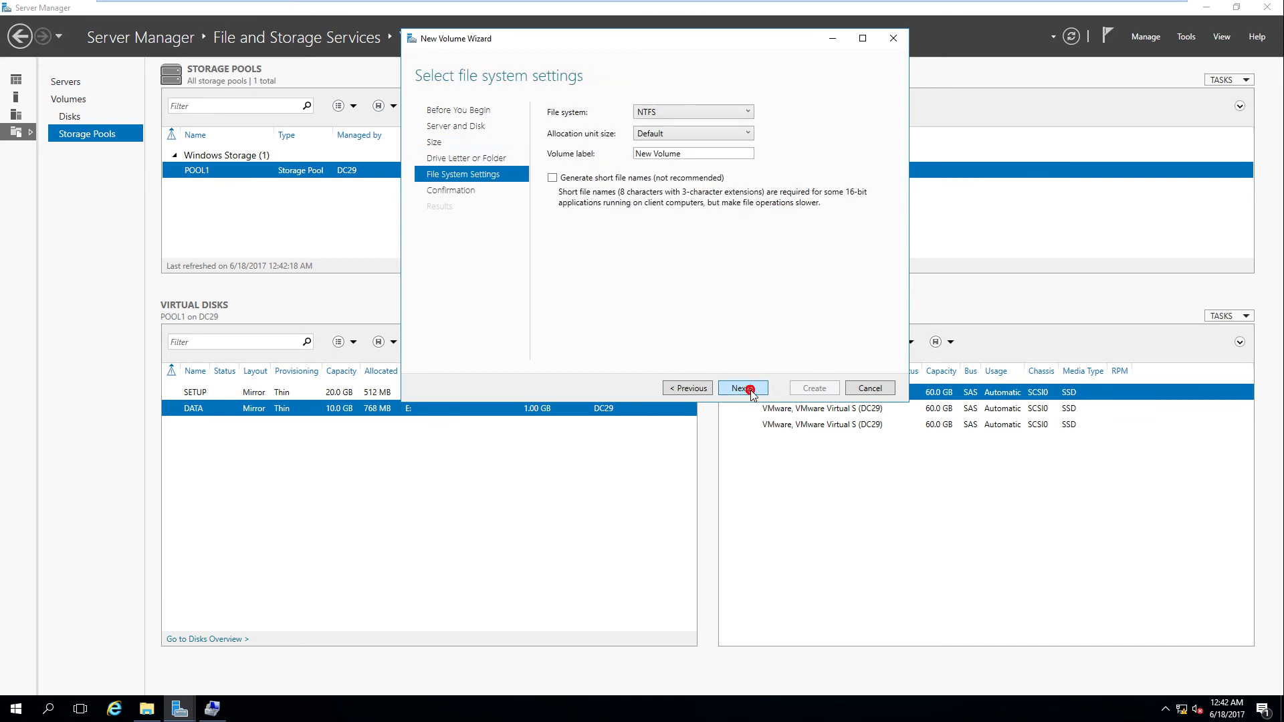
triple_click(689, 154)
text(SETUP)
click(741, 388)
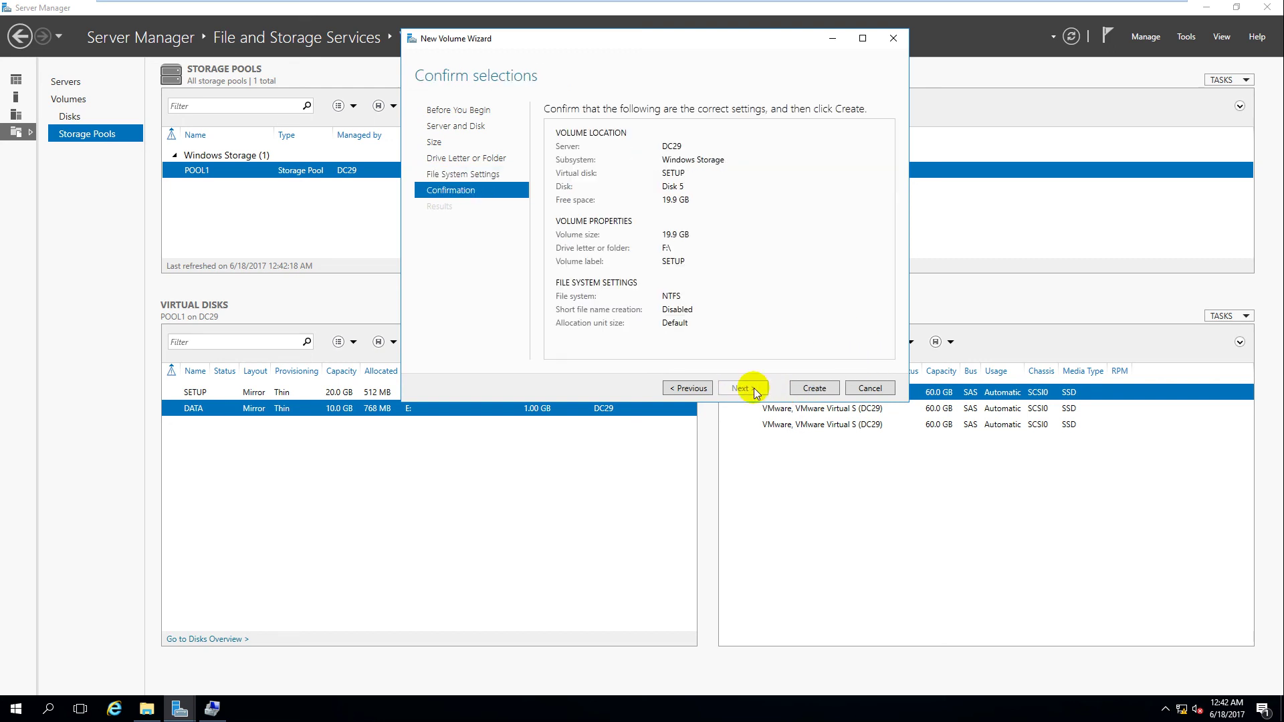
click(822, 388)
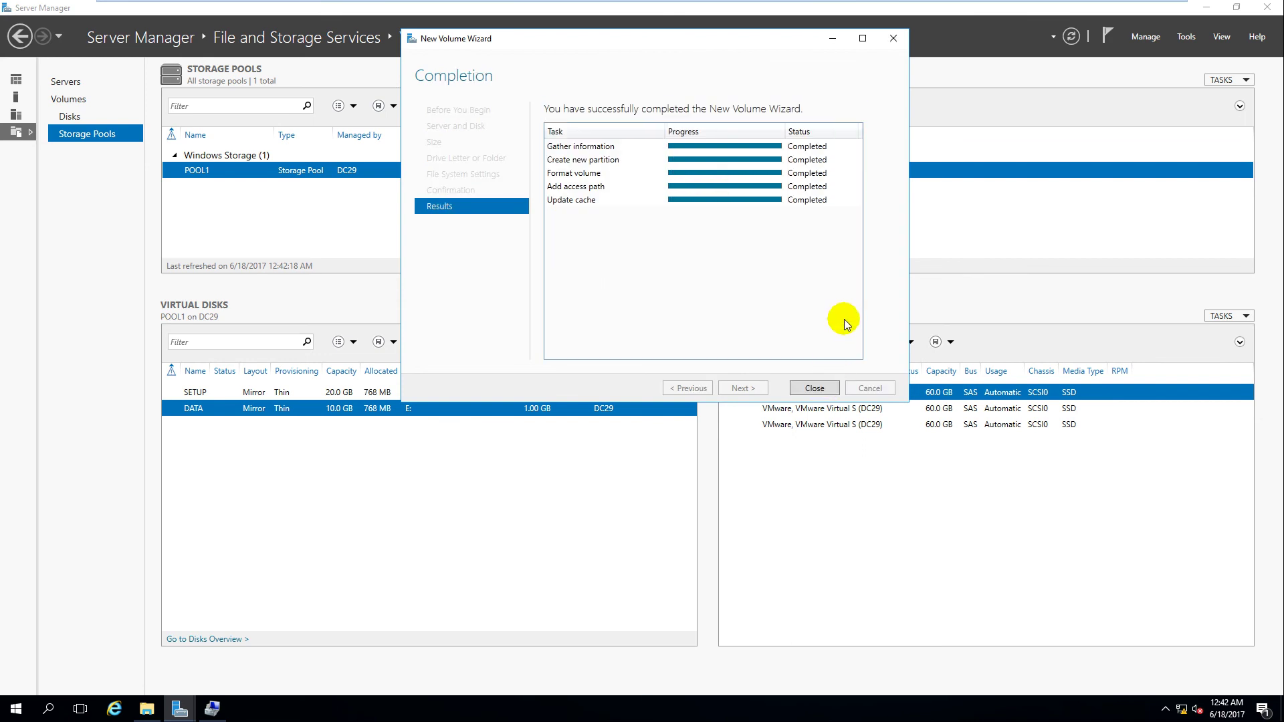
click(814, 388)
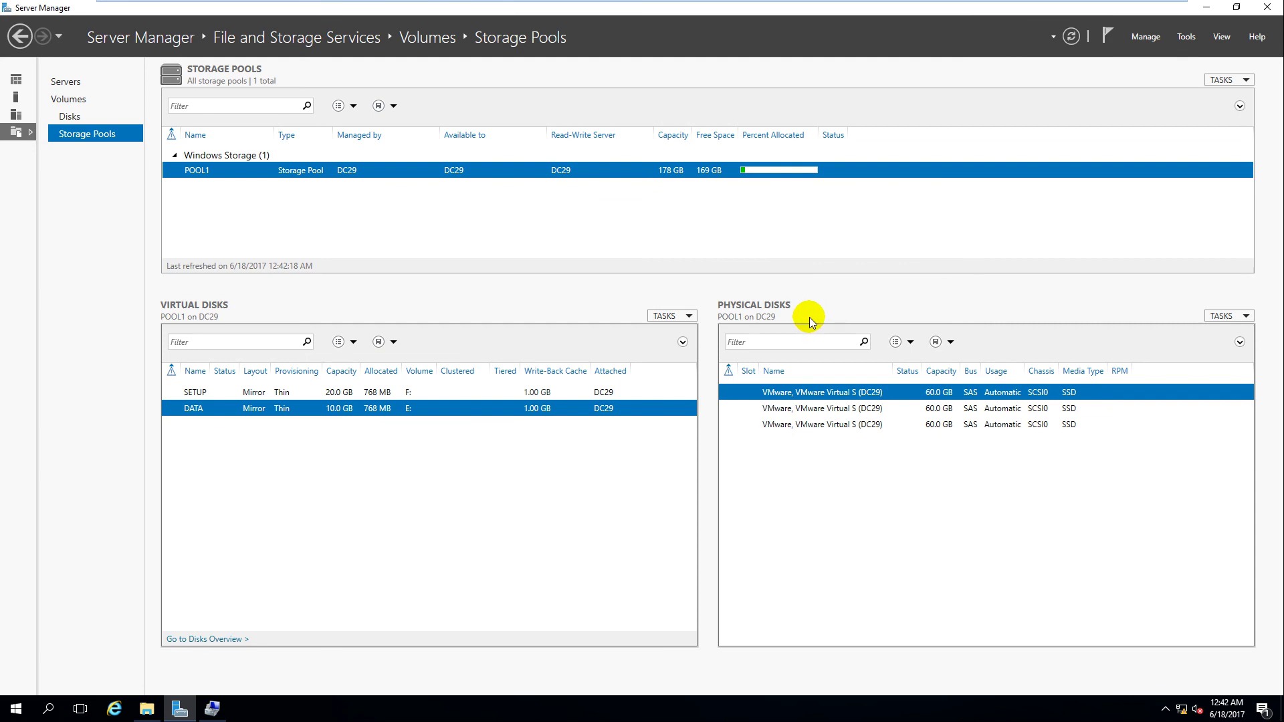
Select the SETUP virtual disk in Server Manager's virtual disk list
click(379, 394)
click(366, 407)
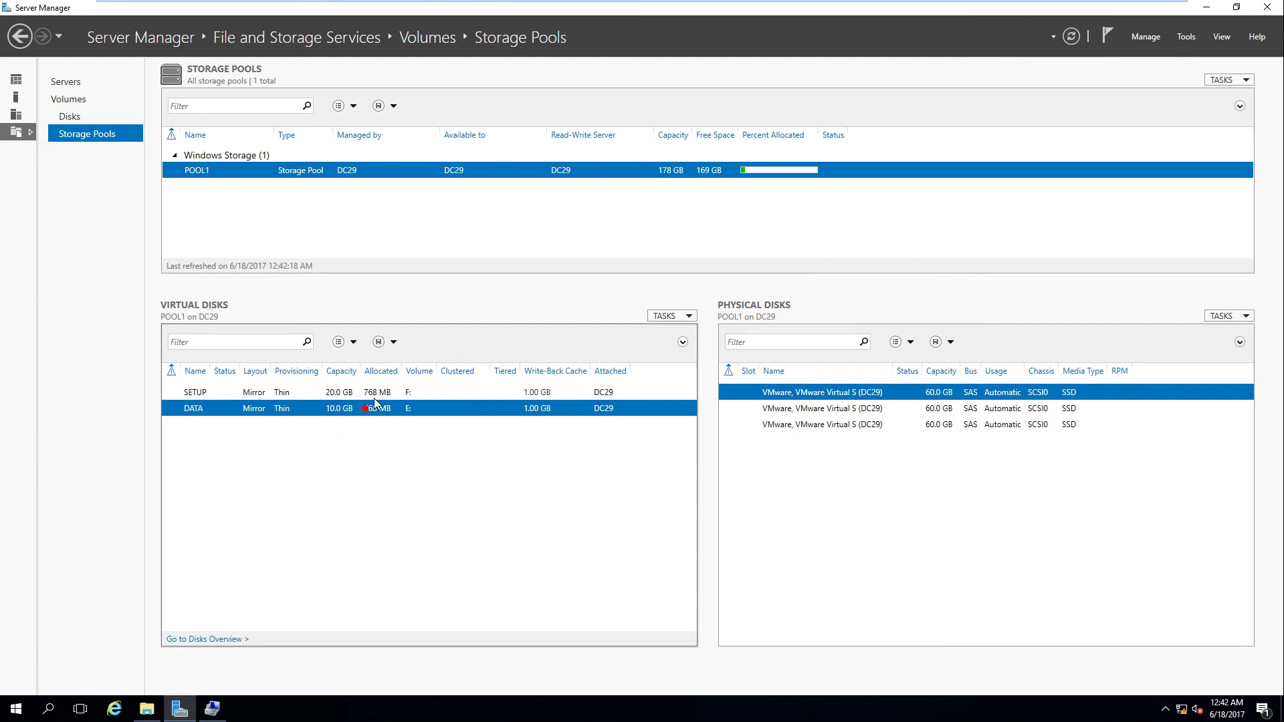
click(374, 397)
In File Explorer's This PC, check the new SETUP (F:) and DATA (E:) drives
click(146, 709)
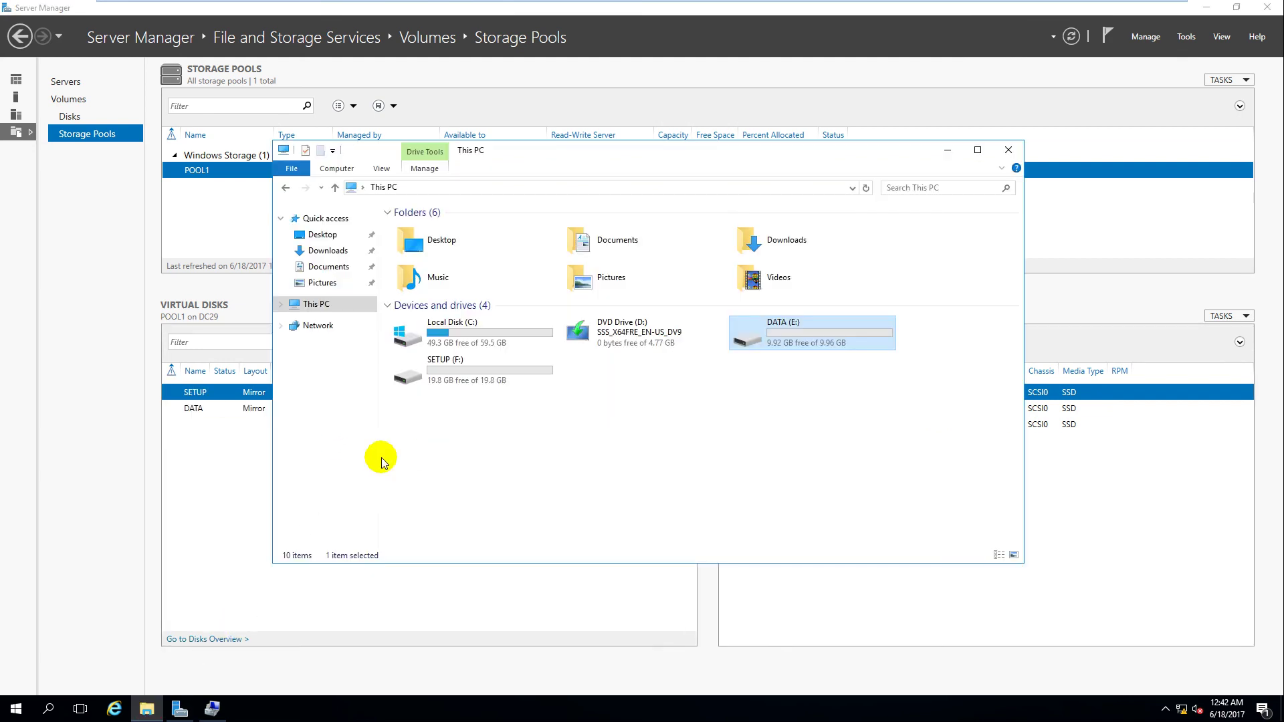
click(518, 382)
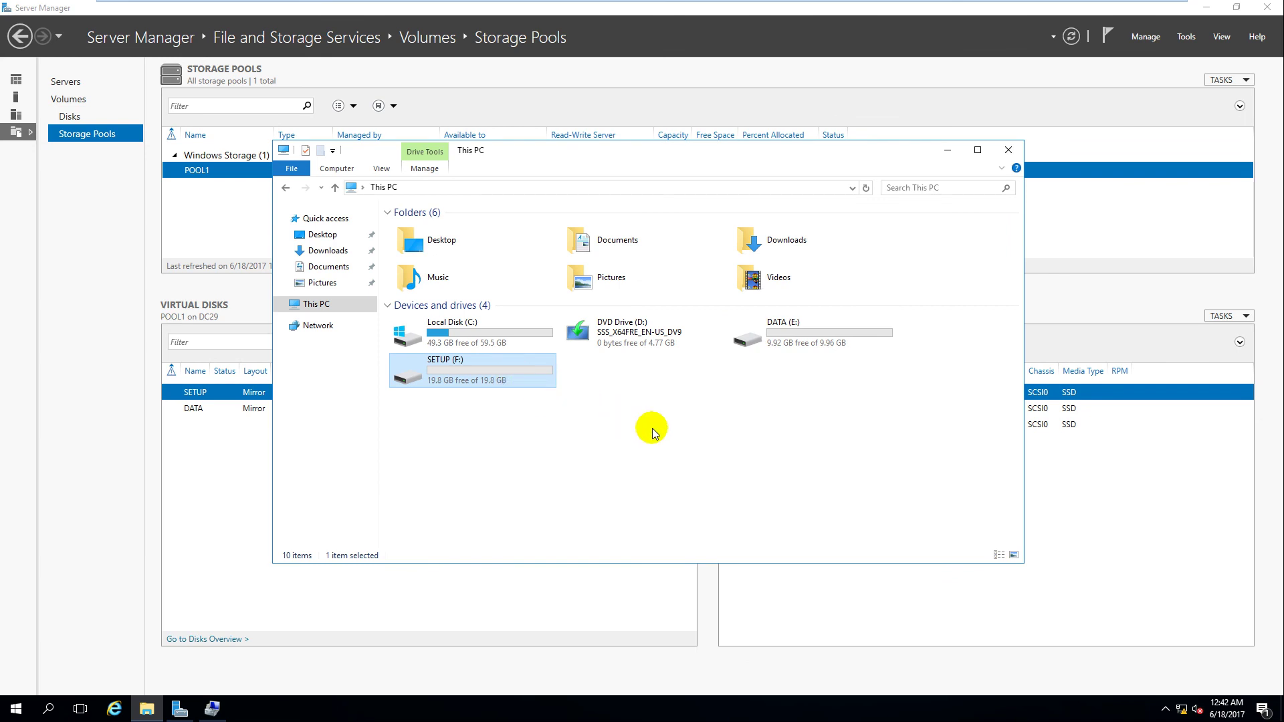
click(808, 336)
click(477, 371)
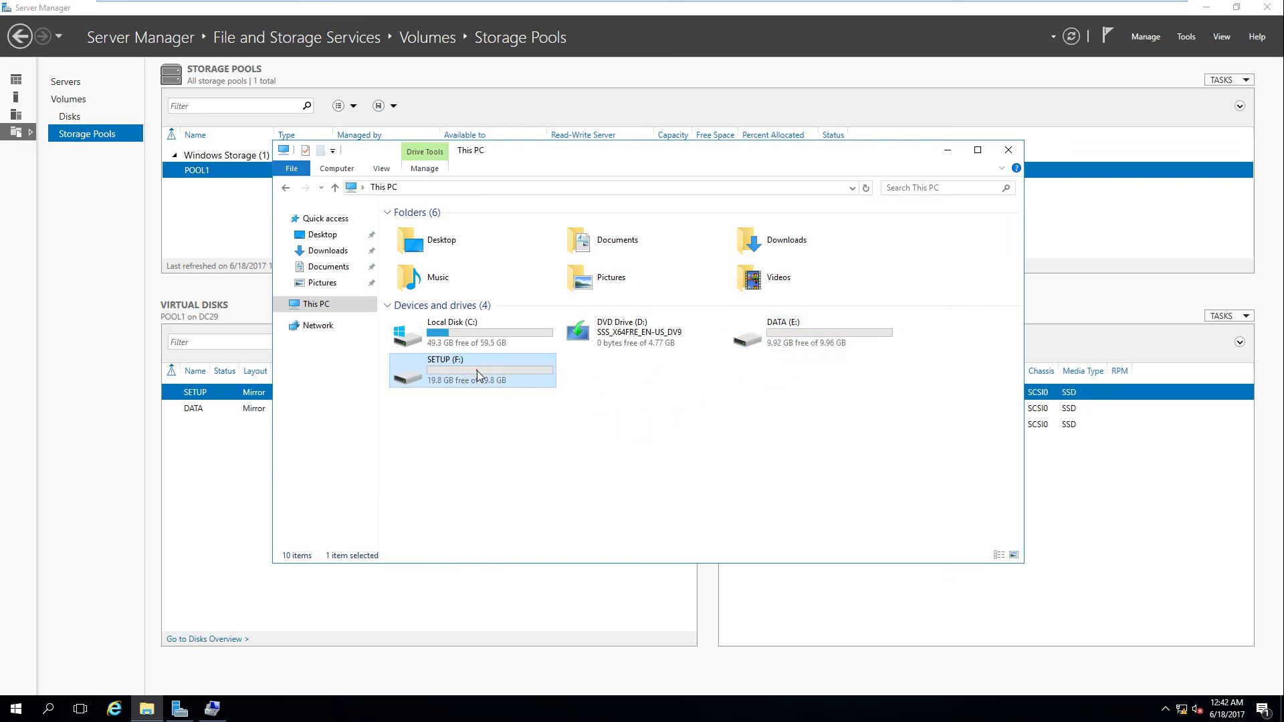